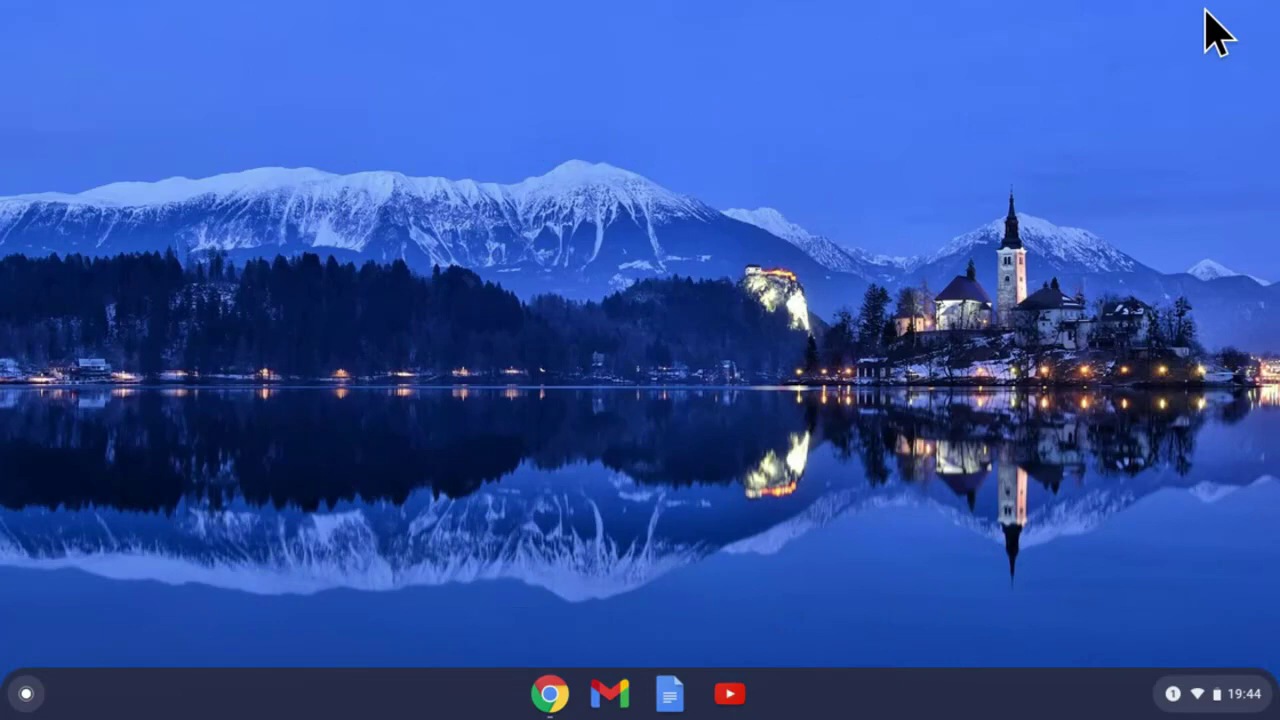
Step: Open a new Chrome window, Google 'zoterobib' and go to zbib.org from the results
{"action": "right_click", "coordinate": [547, 701]}
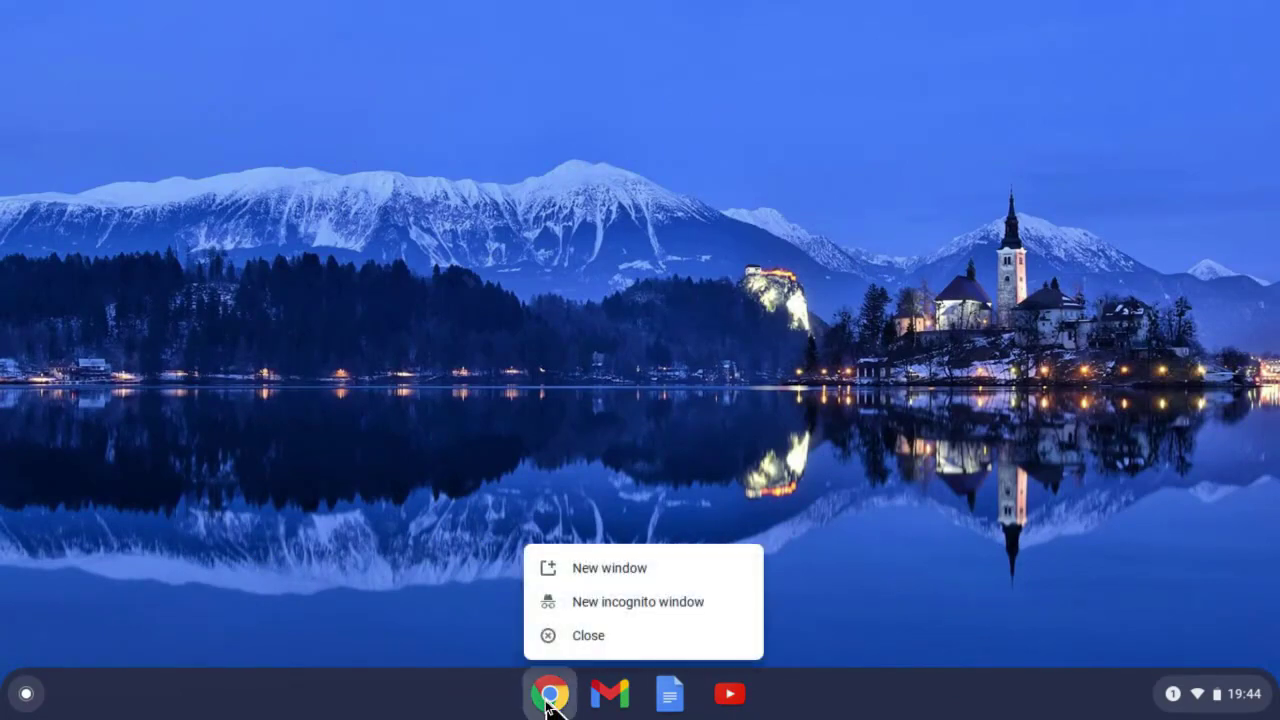
{"action": "left_click", "coordinate": [573, 567]}
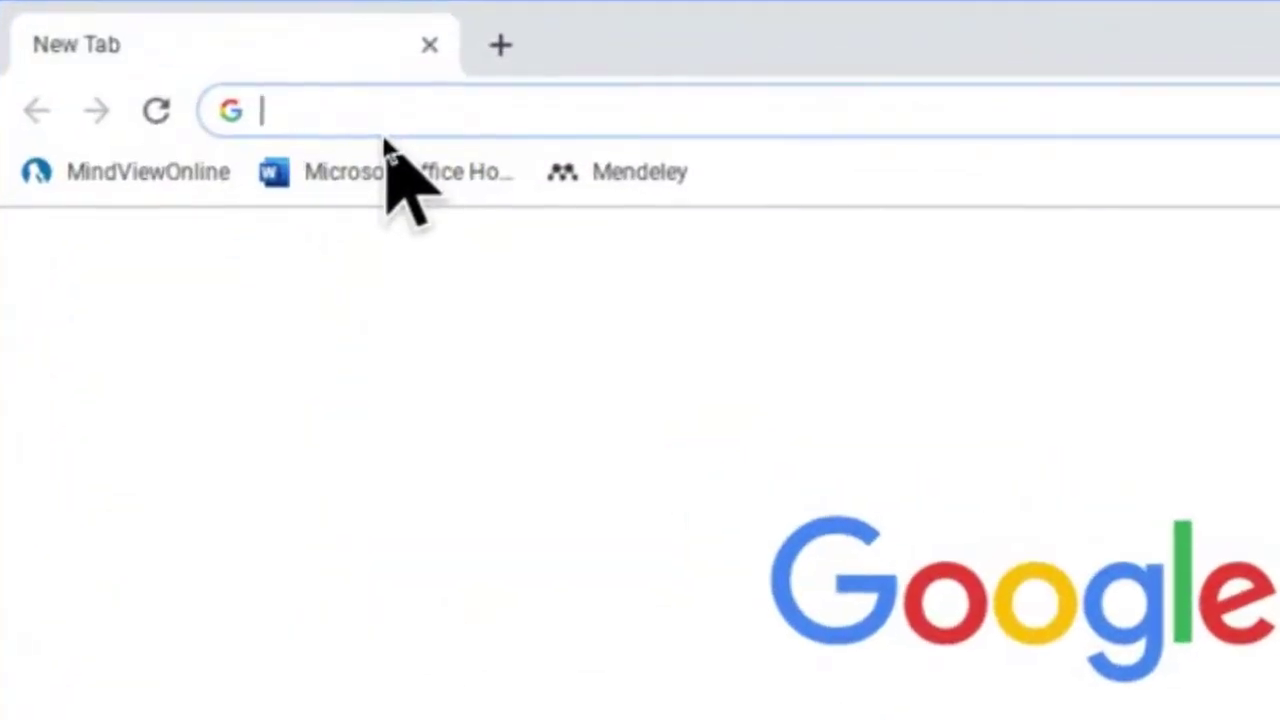
{"action": "type", "text": "zoterobibzotero"}
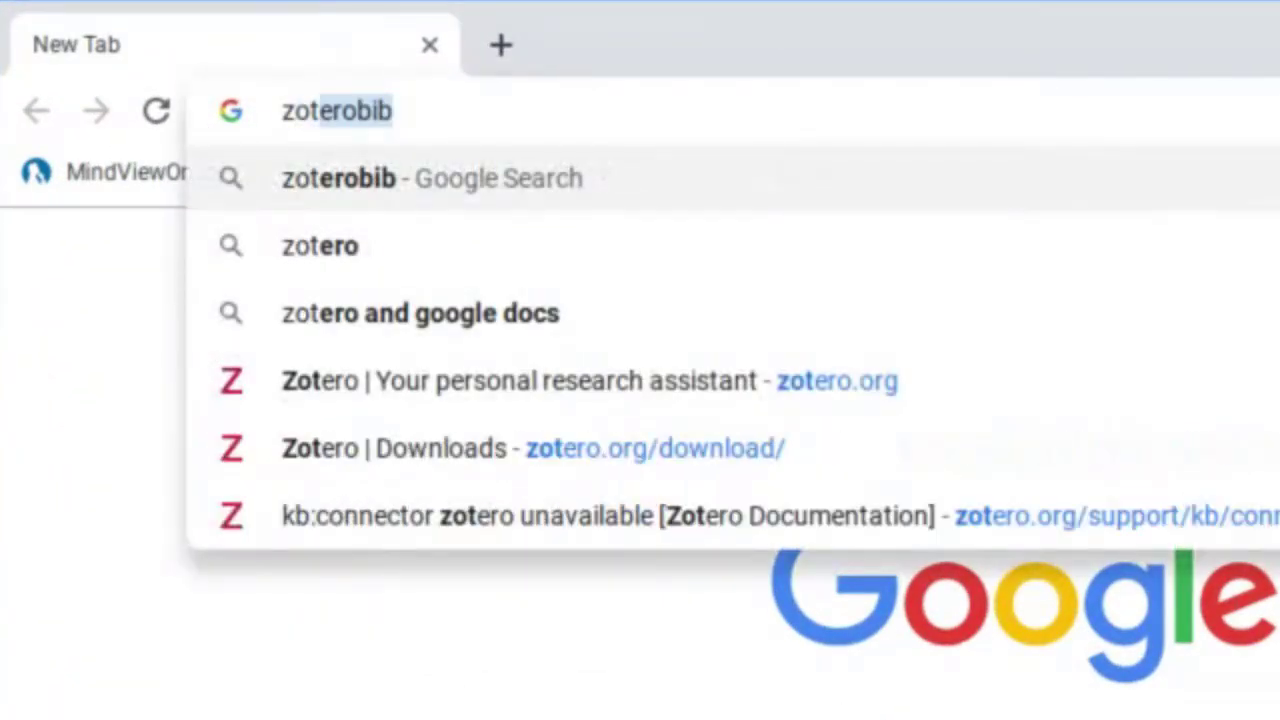
{"action": "type", "text": "bib"}
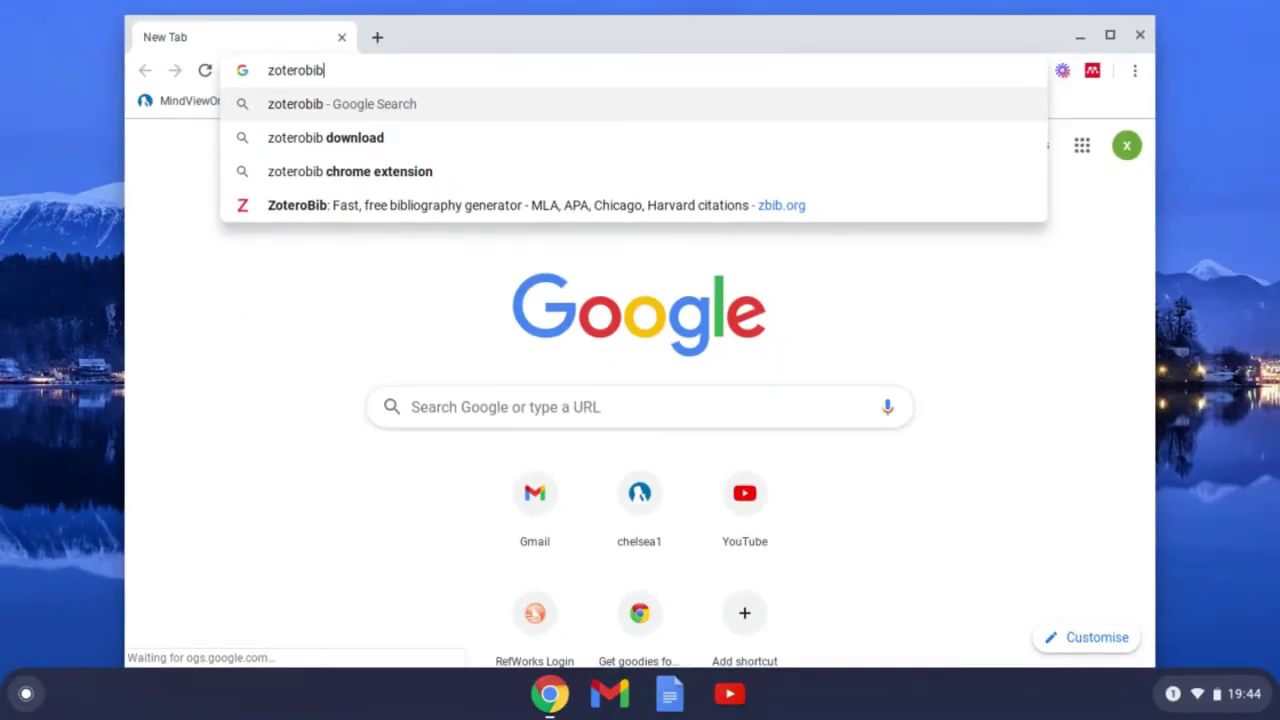
{"action": "key", "text": "Return"}
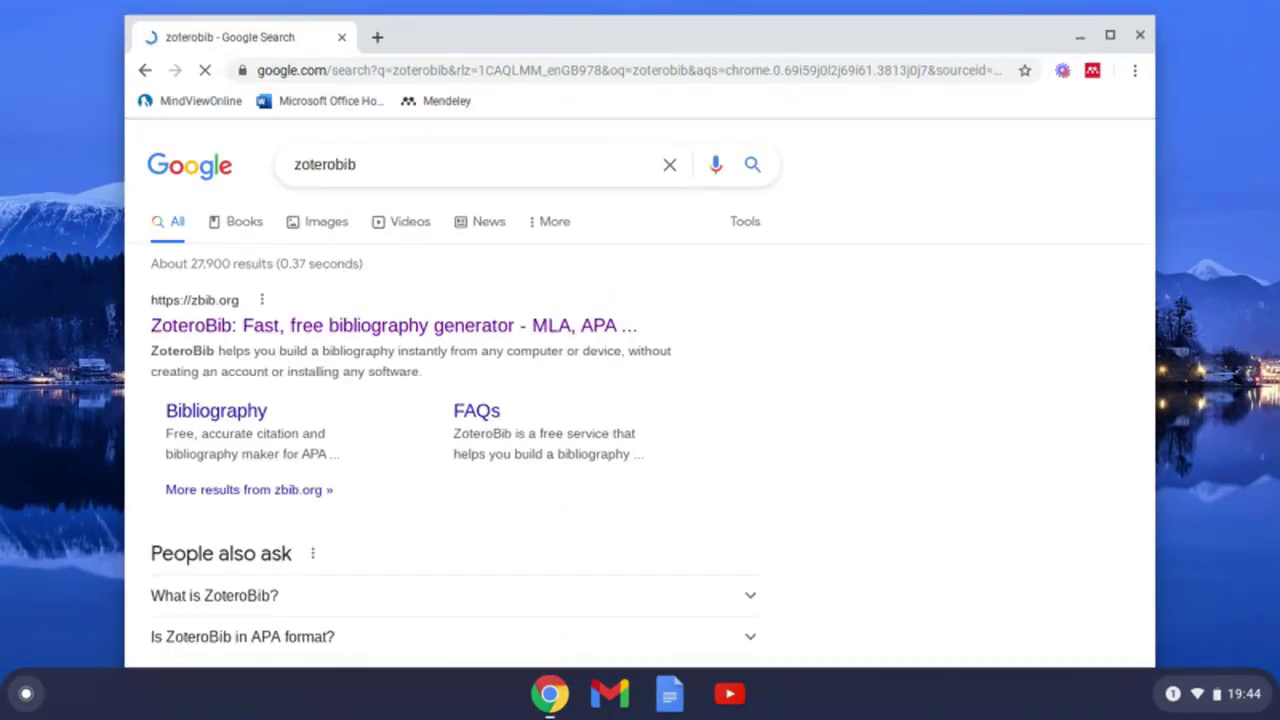
{"action": "left_click", "coordinate": [290, 326]}
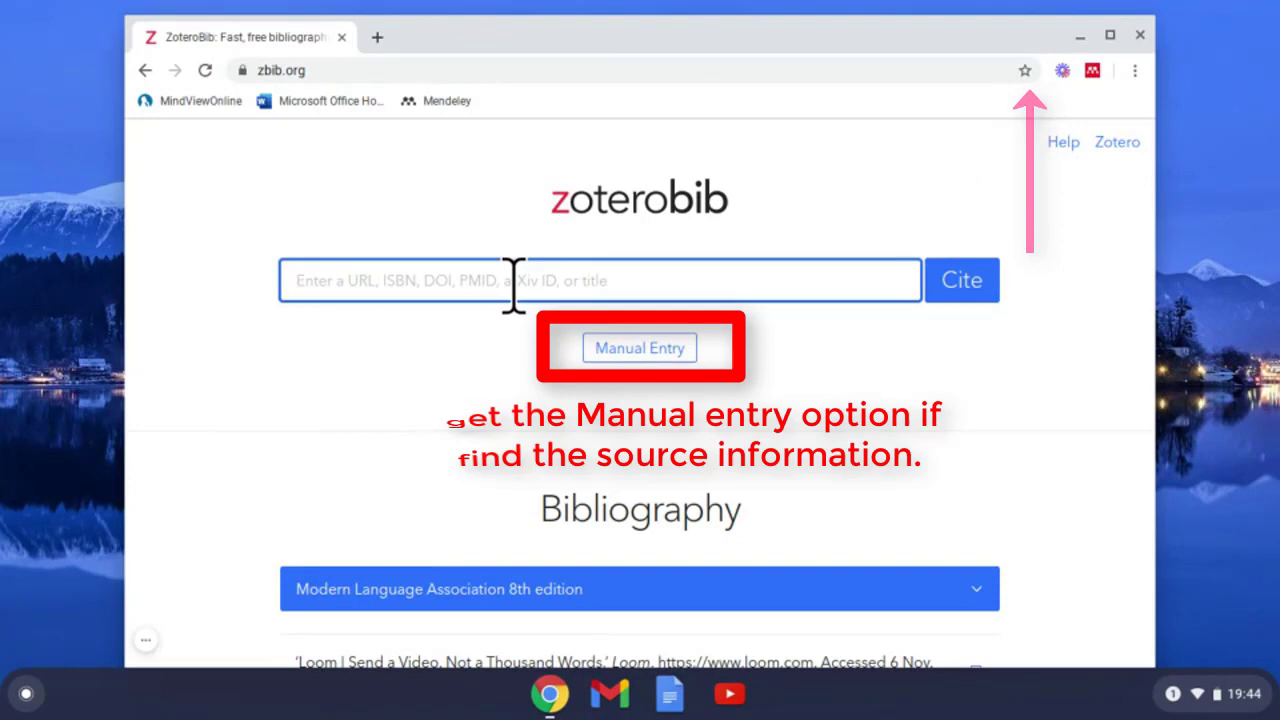
Step: Scroll to the Bibliography style menu and choose '10,000+ other styles available…'
{"action": "scroll", "coordinate": [943, 520], "scroll_direction": "down", "scroll_amount": 1}
{"action": "scroll", "coordinate": [943, 525], "scroll_direction": "down", "scroll_amount": 1}
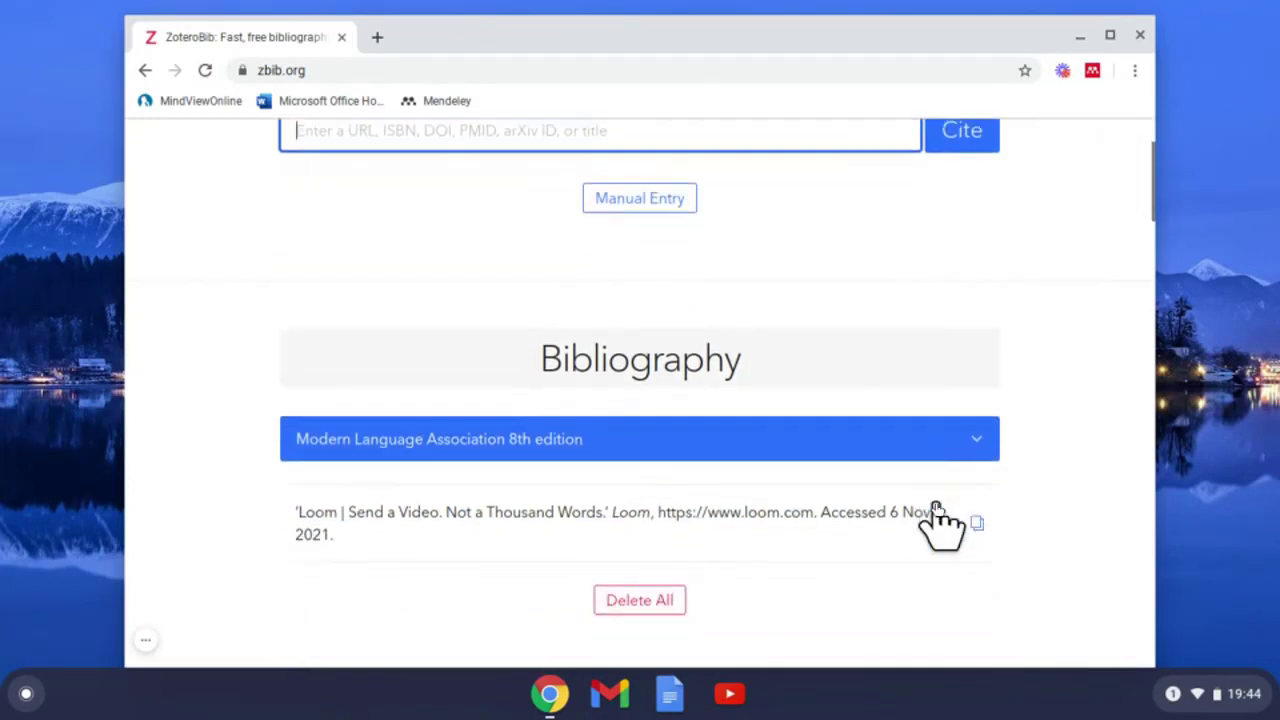
{"action": "left_click", "coordinate": [979, 390]}
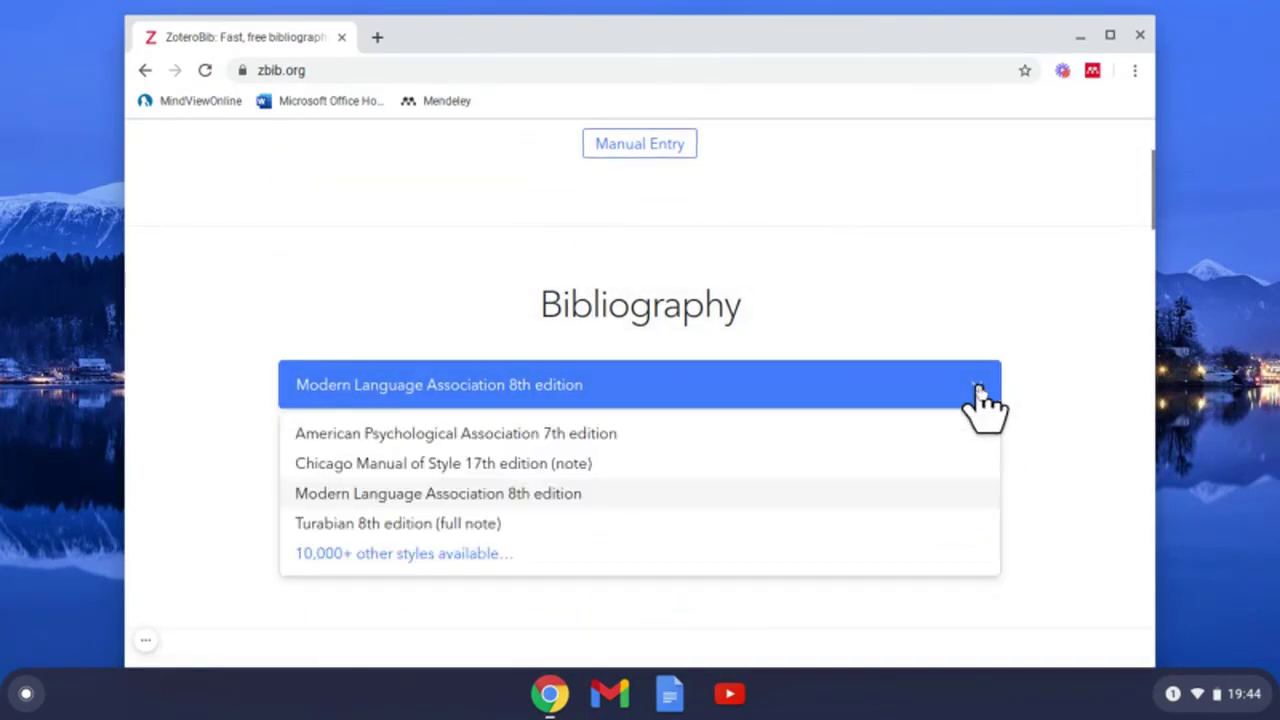
Step: Search 'cite' and add Cite Them Right 11th edition - Harvard, accepting the sentence-case notice
{"action": "left_click", "coordinate": [420, 555]}
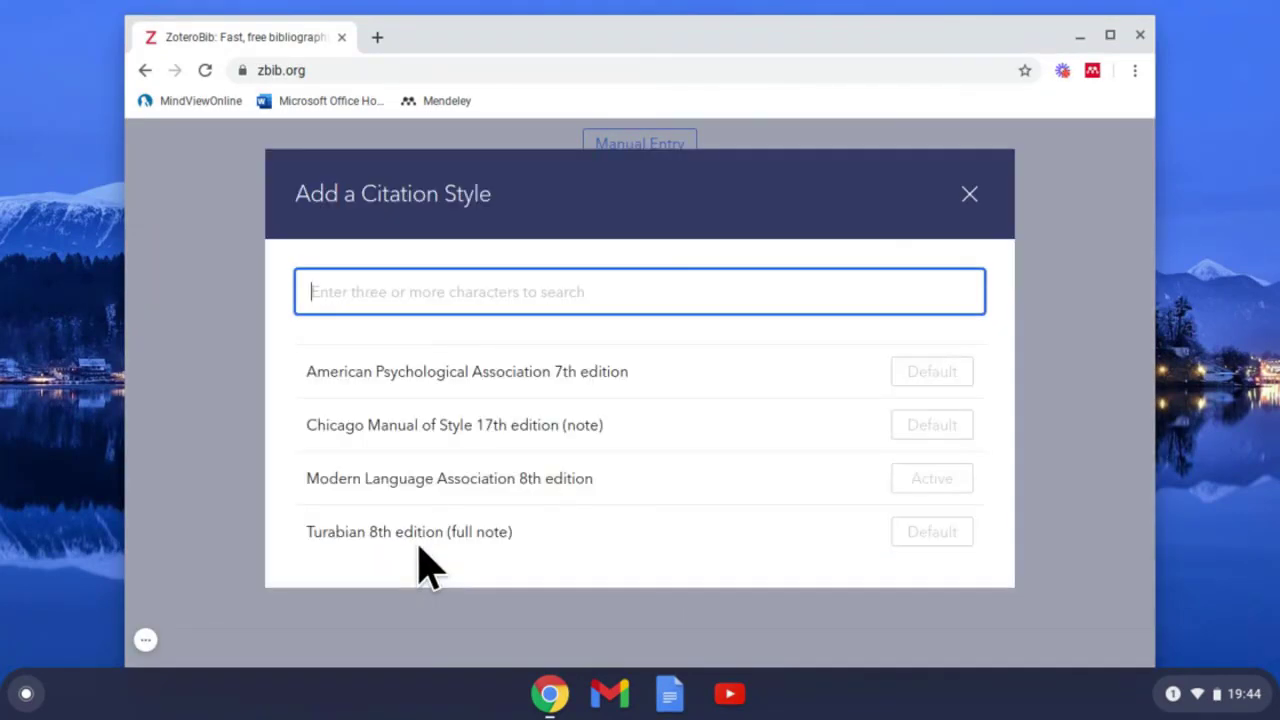
{"action": "type", "text": "c"}
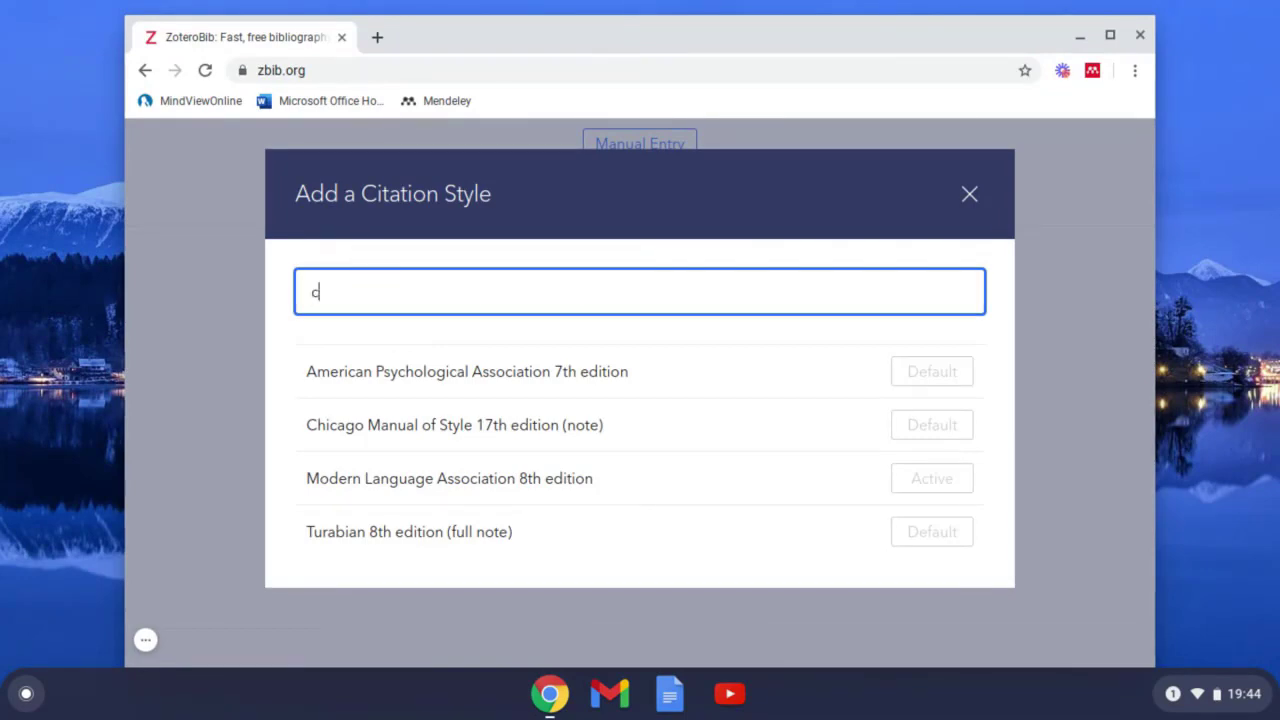
{"action": "type", "text": "ite"}
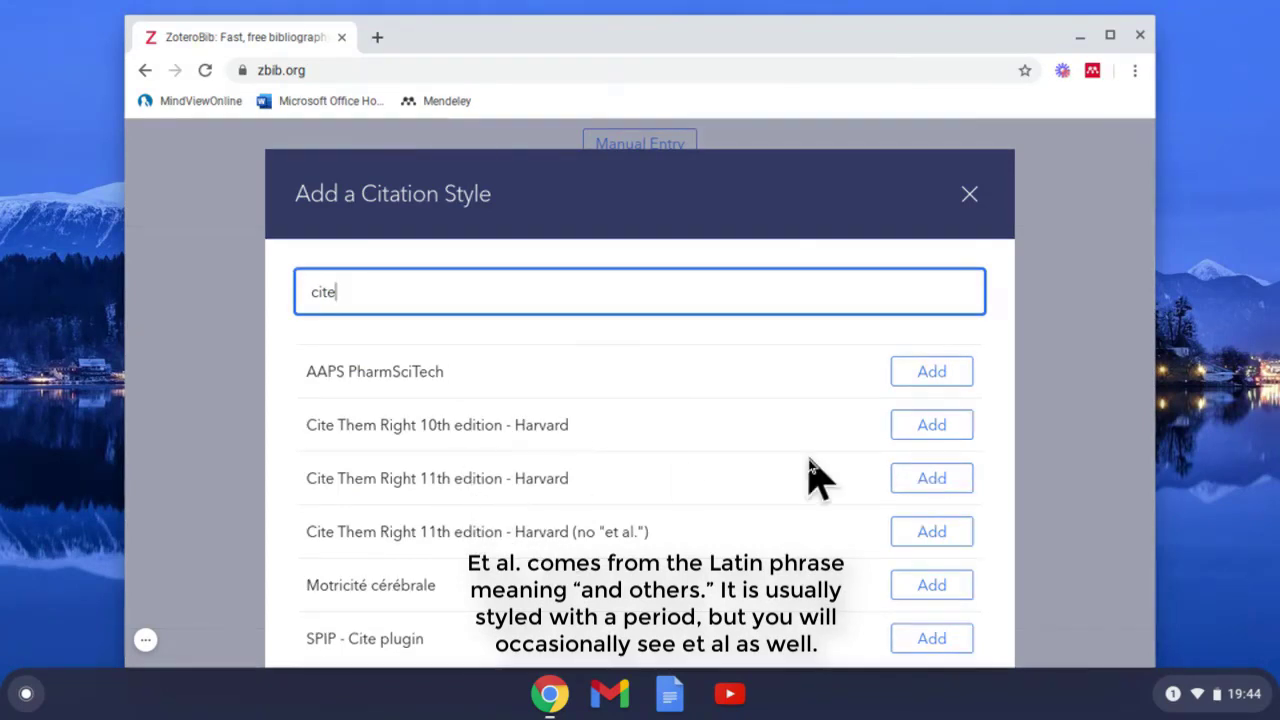
{"action": "left_click", "coordinate": [918, 488]}
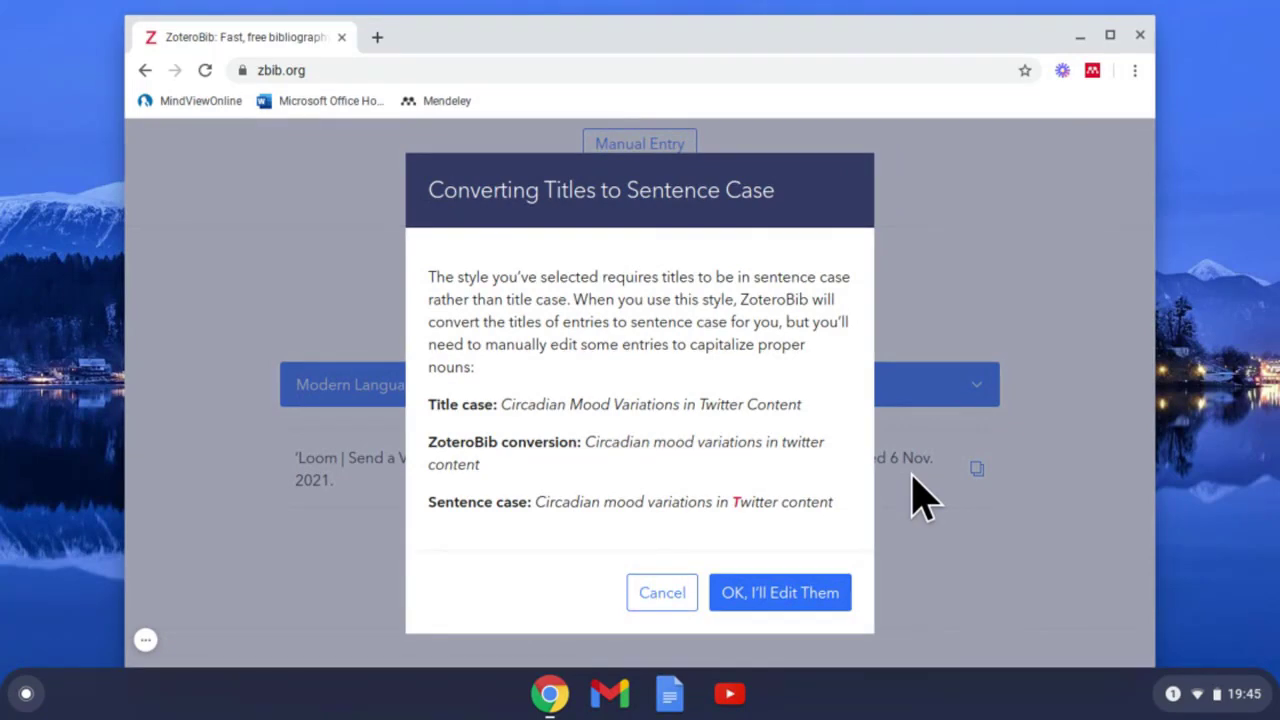
{"action": "left_click", "coordinate": [790, 600]}
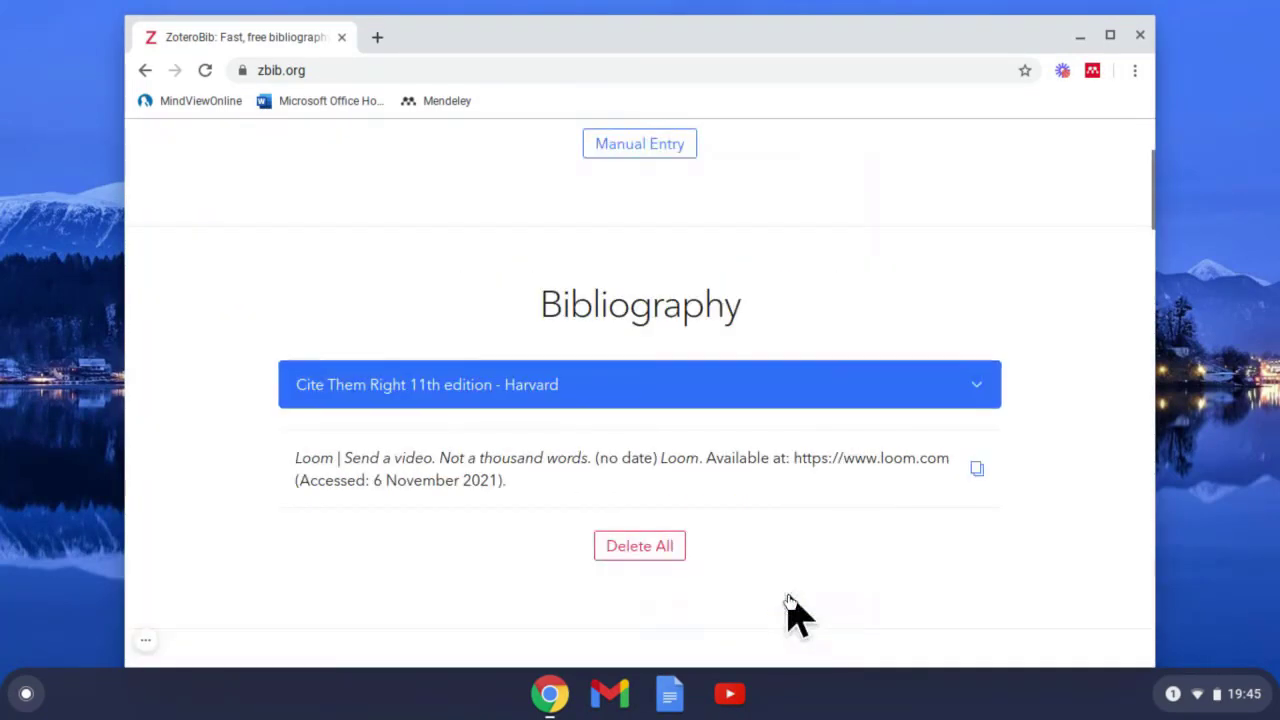
{"action": "scroll", "coordinate": [788, 610], "scroll_direction": "up", "scroll_amount": 2}
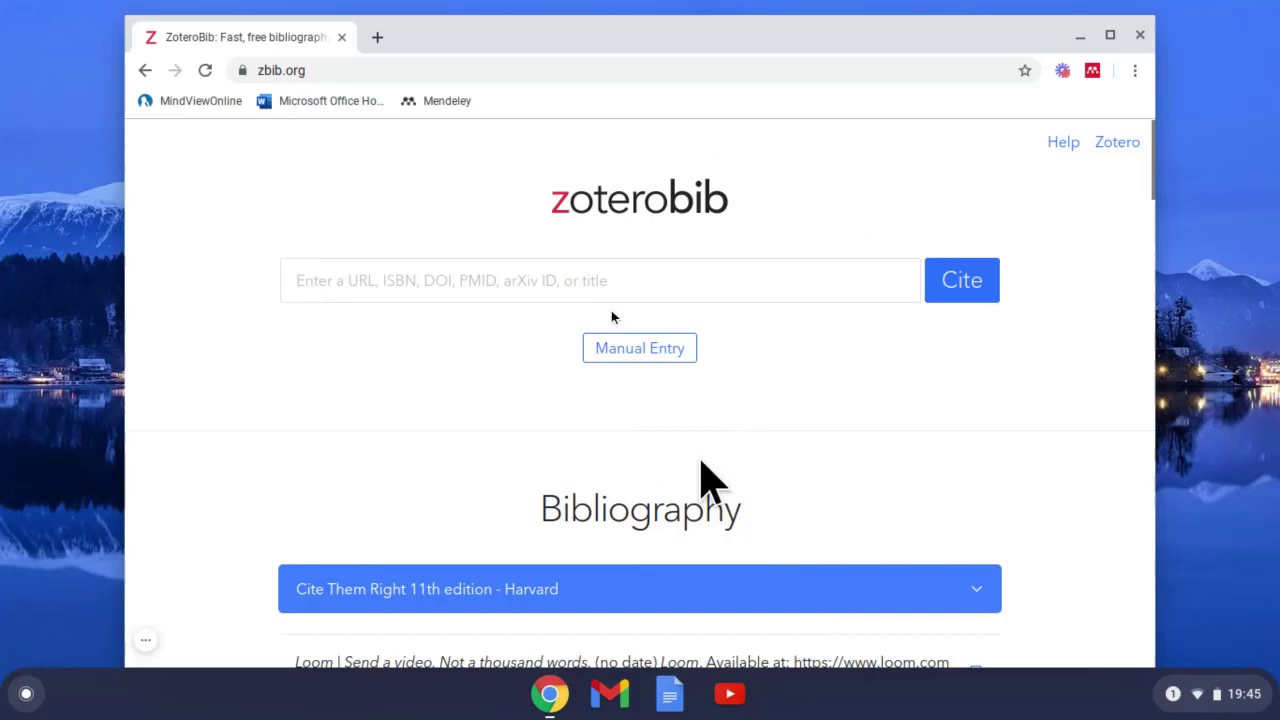
Step: In a new tab, search 'google scholar' and go to scholar.google.com
{"action": "left_click", "coordinate": [374, 38]}
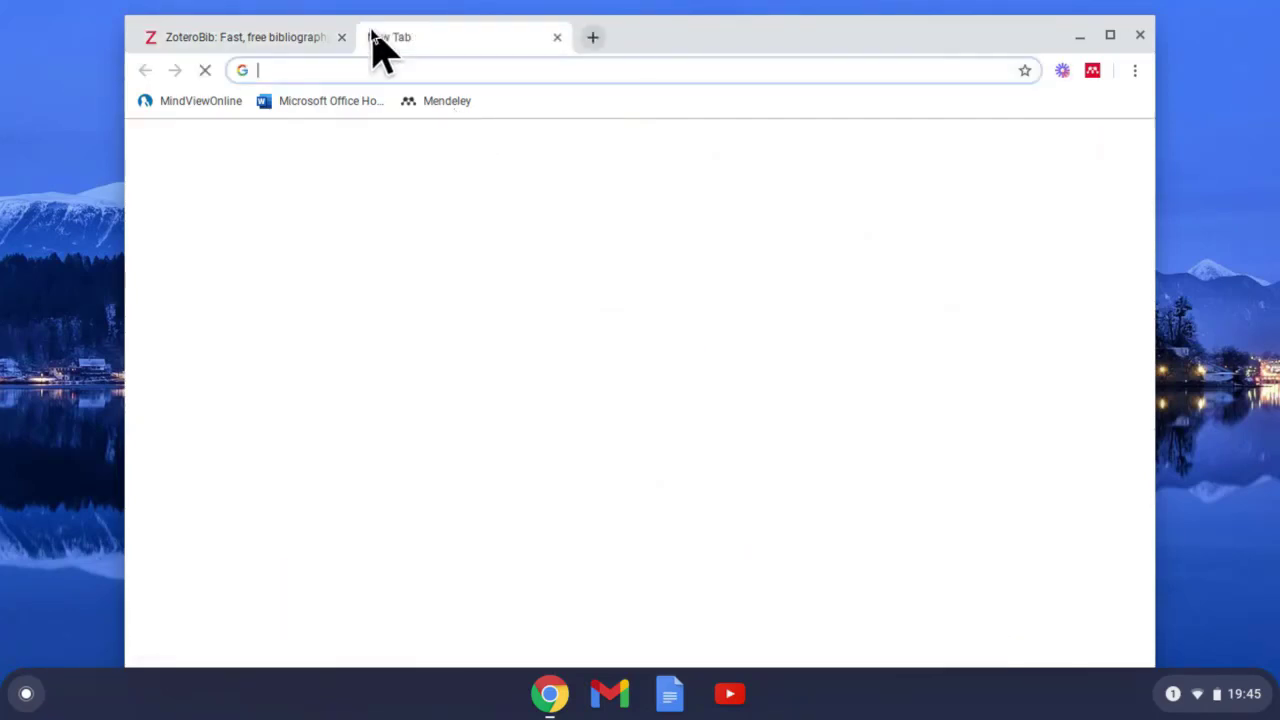
{"action": "type", "text": "go"}
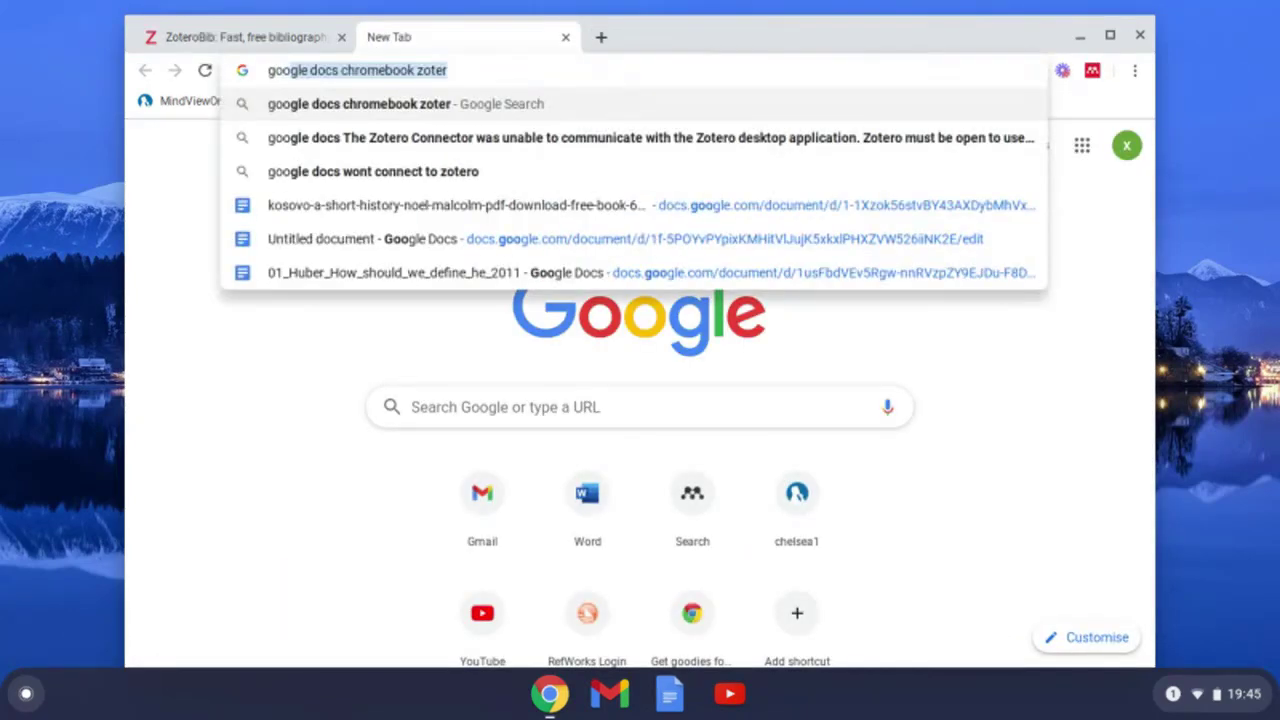
{"action": "type", "text": "oglw"}
{"action": "key", "text": "BackSpace"}
{"action": "type", "text": "e"}
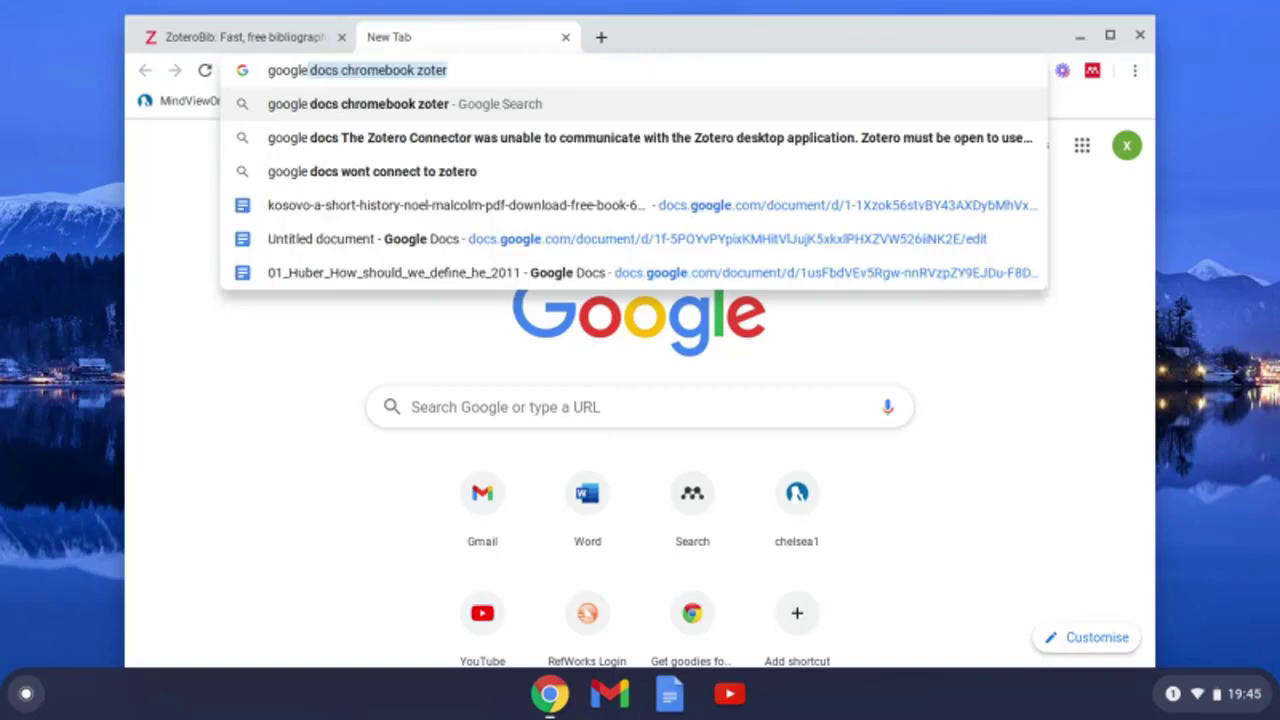
{"action": "type", "text": " schola"}
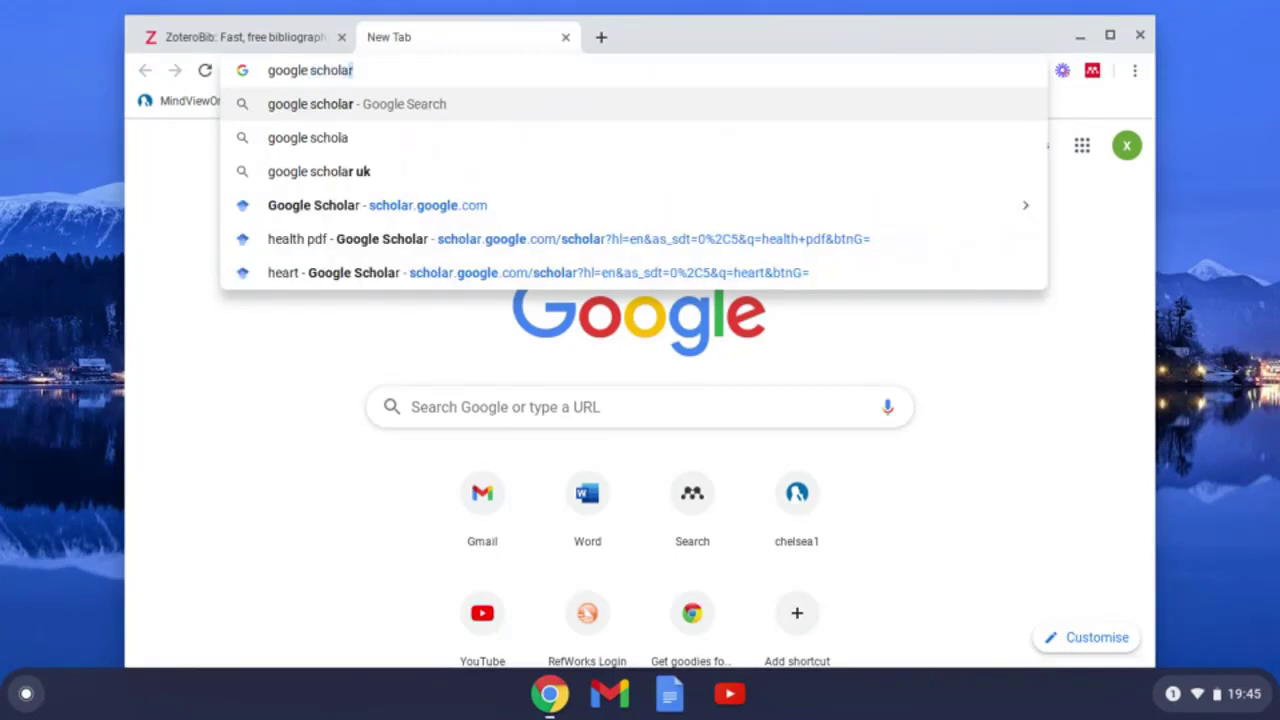
{"action": "type", "text": "r"}
{"action": "key", "text": "Return"}
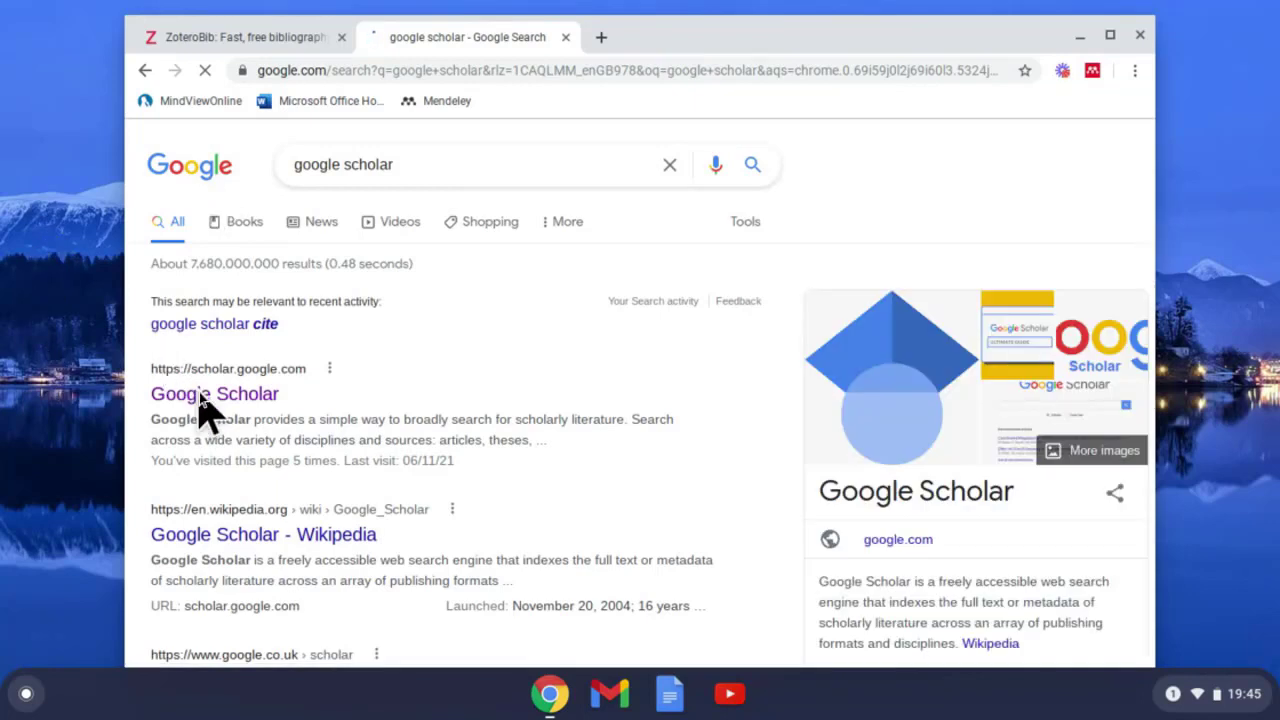
{"action": "left_click", "coordinate": [203, 395]}
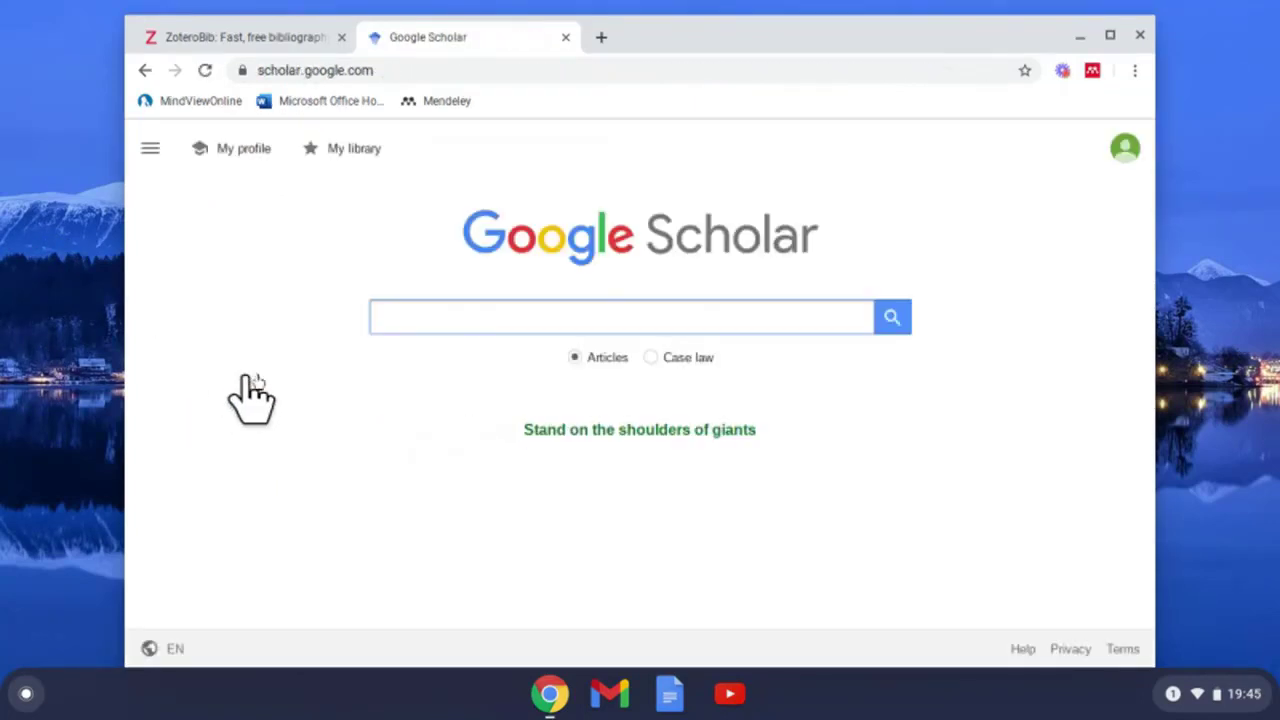
Step: Search Google Scholar for 'south america' and open the 'Central South America' result
{"action": "left_click", "coordinate": [413, 317]}
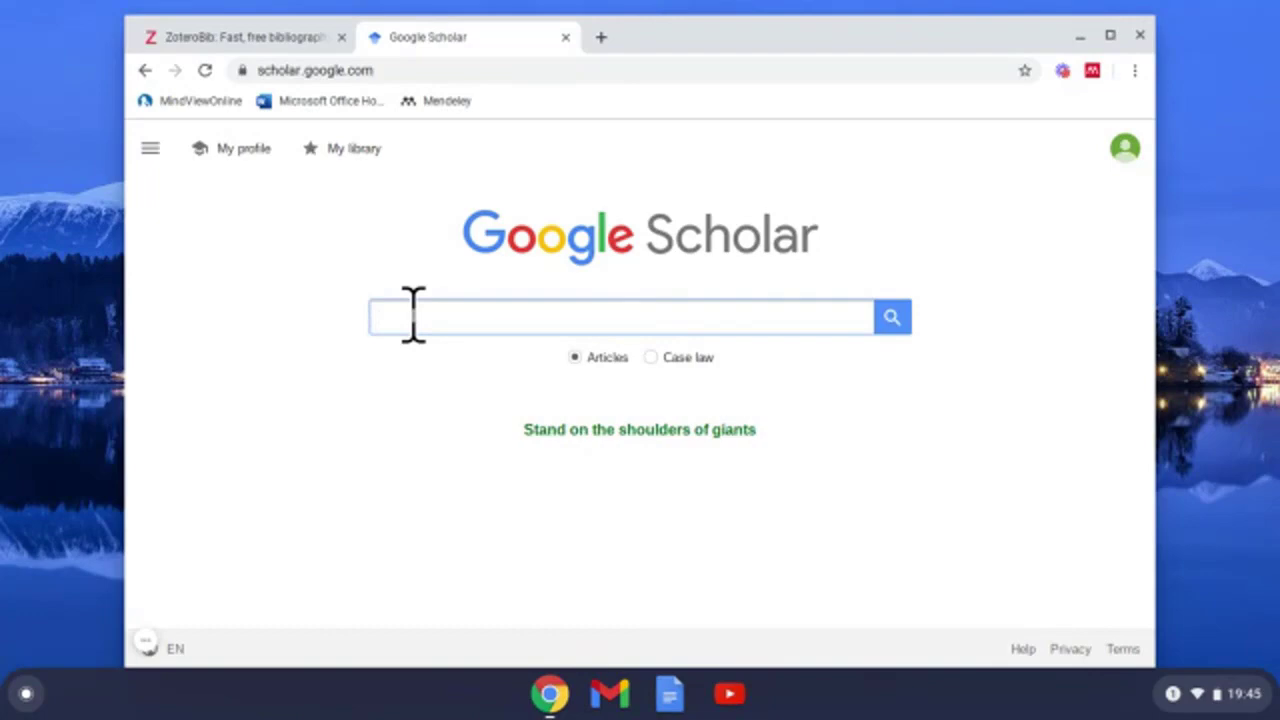
{"action": "type", "text": "south ame"}
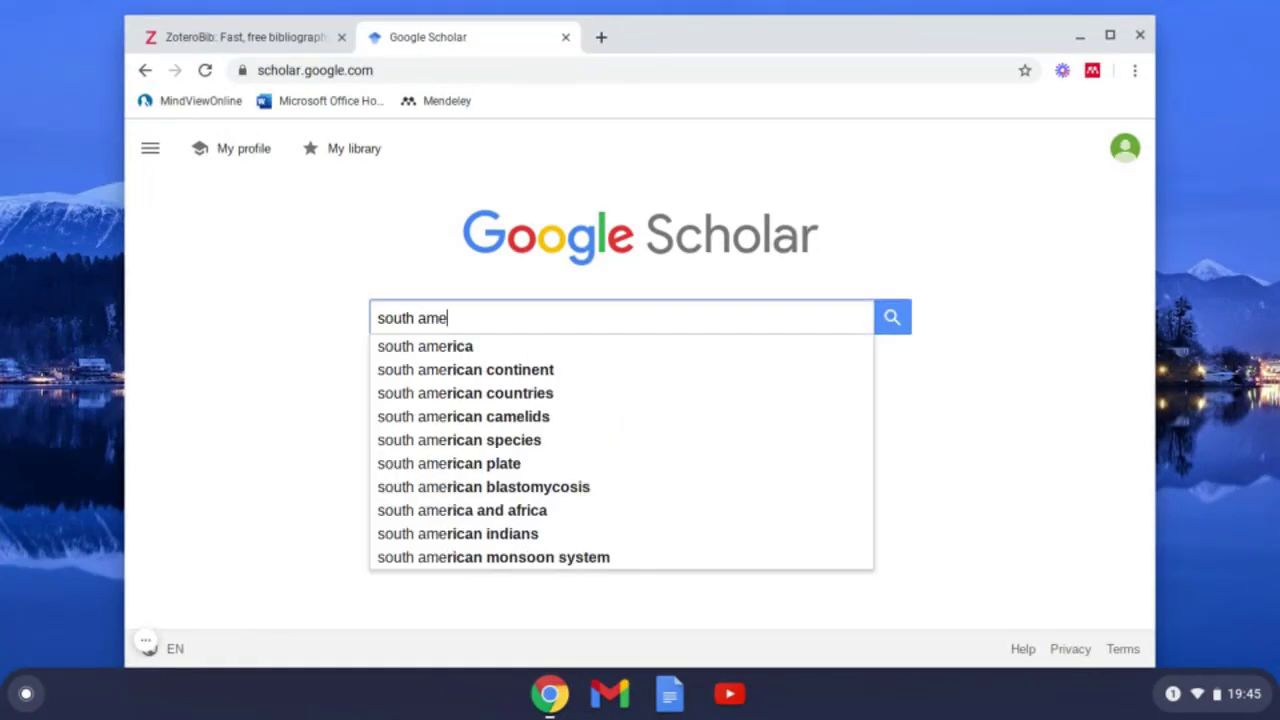
{"action": "type", "text": "rica"}
{"action": "key", "text": "Return"}
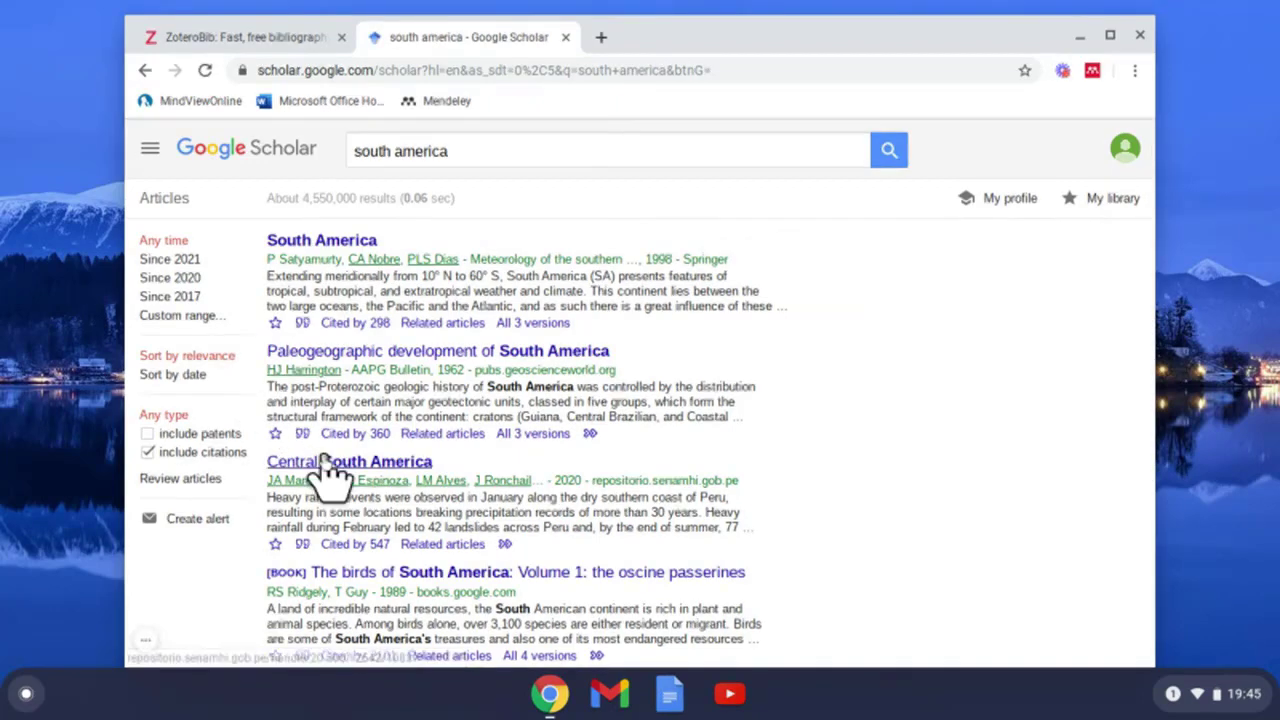
{"action": "scroll", "coordinate": [325, 470], "scroll_direction": "down", "scroll_amount": 3}
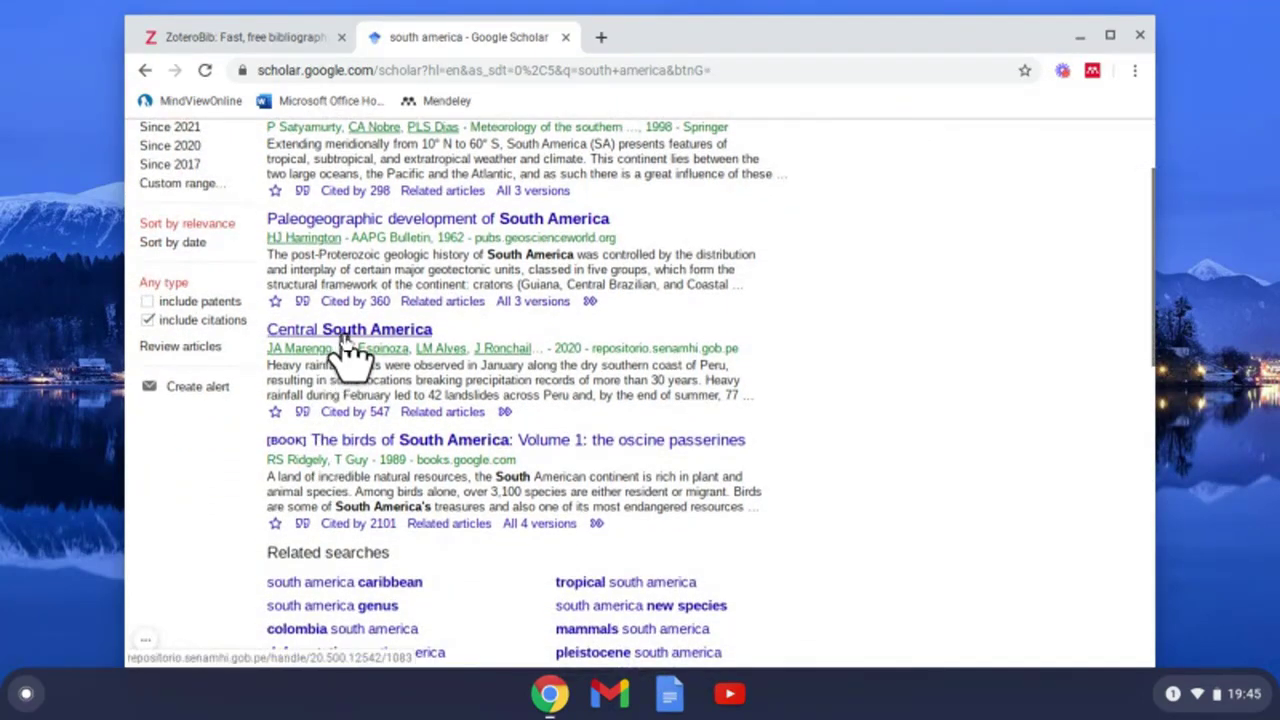
{"action": "left_click", "coordinate": [345, 340]}
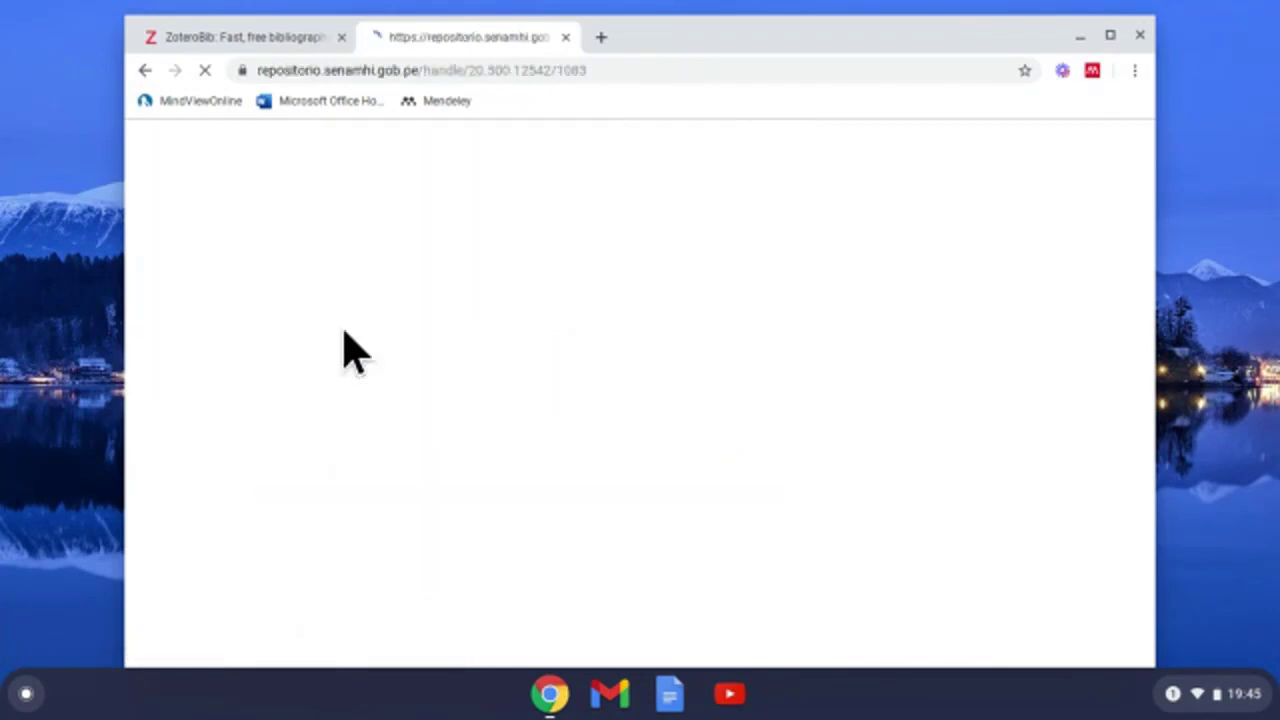
Step: Copy the Central South America page's URL and switch back to the ZoteroBib tab
{"action": "scroll", "coordinate": [497, 272], "scroll_direction": "down", "scroll_amount": 5}
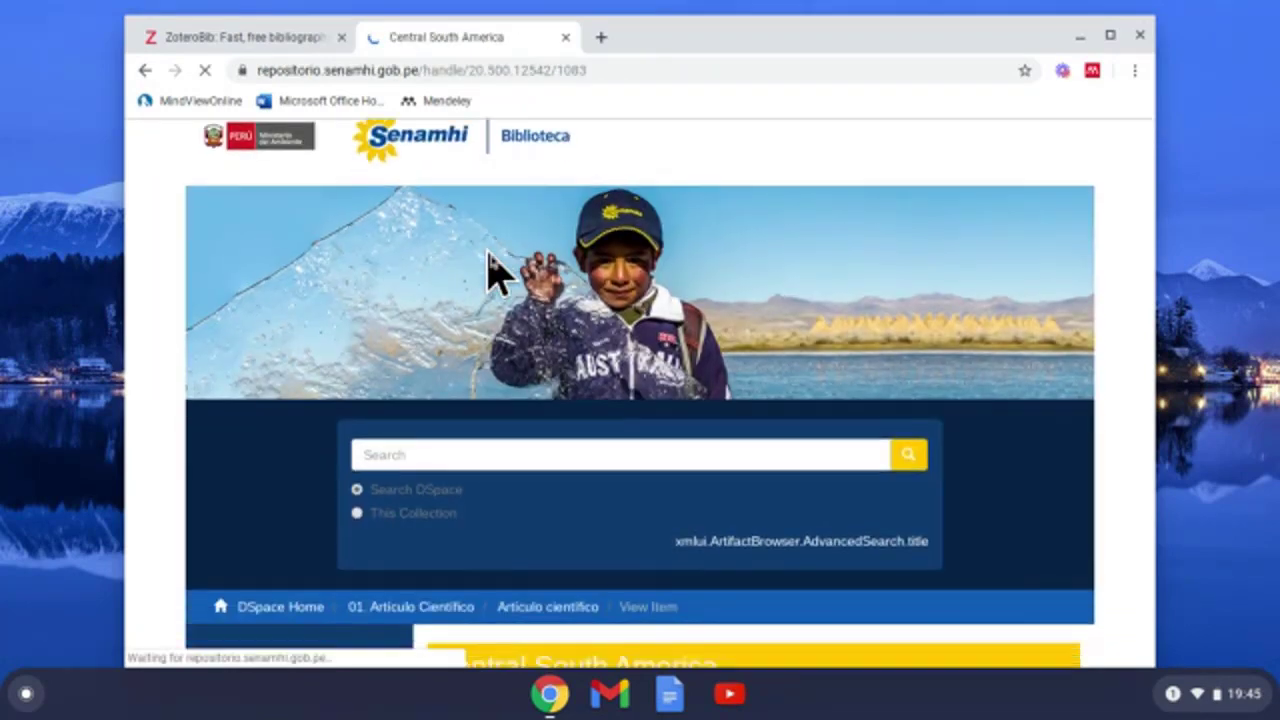
{"action": "scroll", "coordinate": [497, 272], "scroll_direction": "down", "scroll_amount": 3}
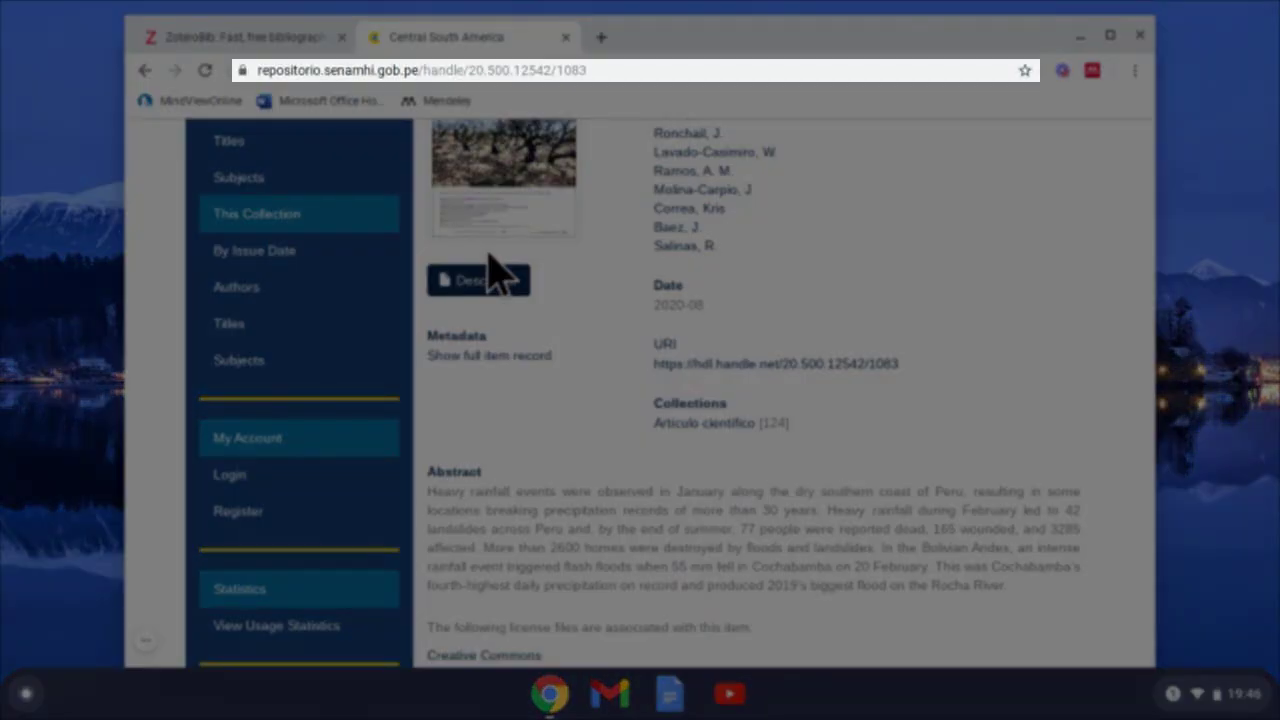
{"action": "left_click", "coordinate": [455, 72]}
{"action": "key", "text": "ctrl+c"}
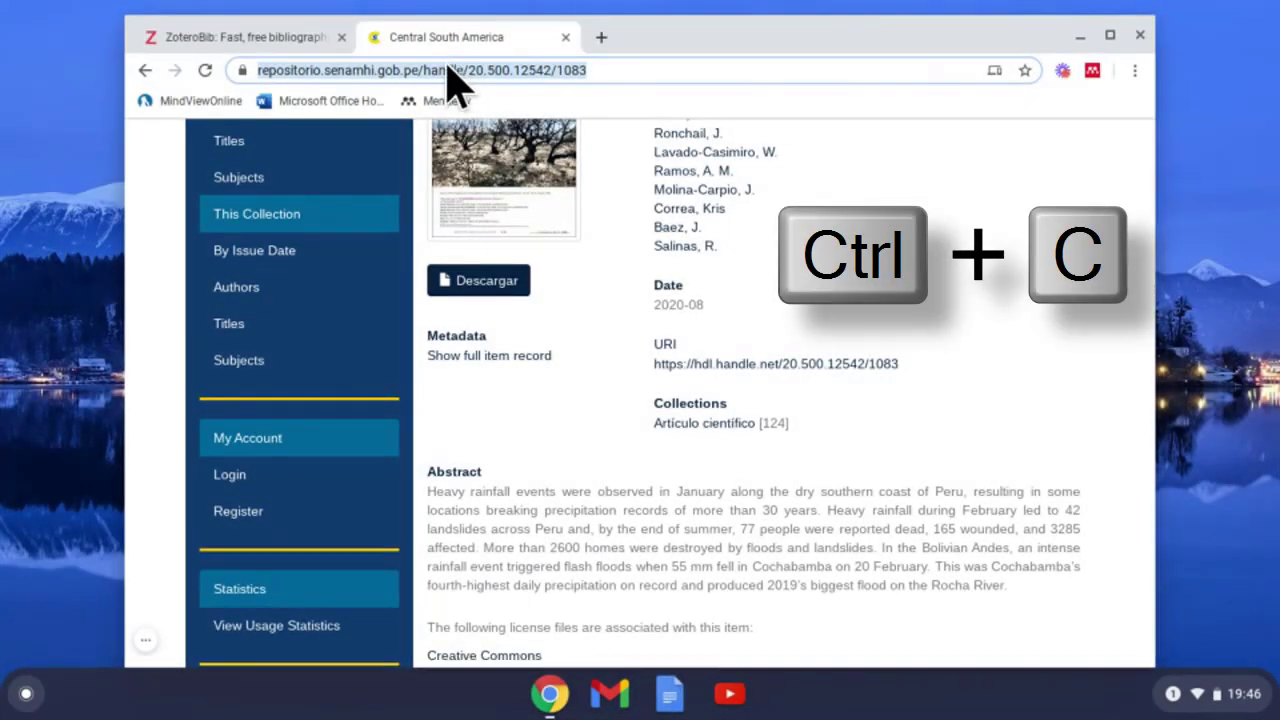
{"action": "left_click", "coordinate": [288, 40]}
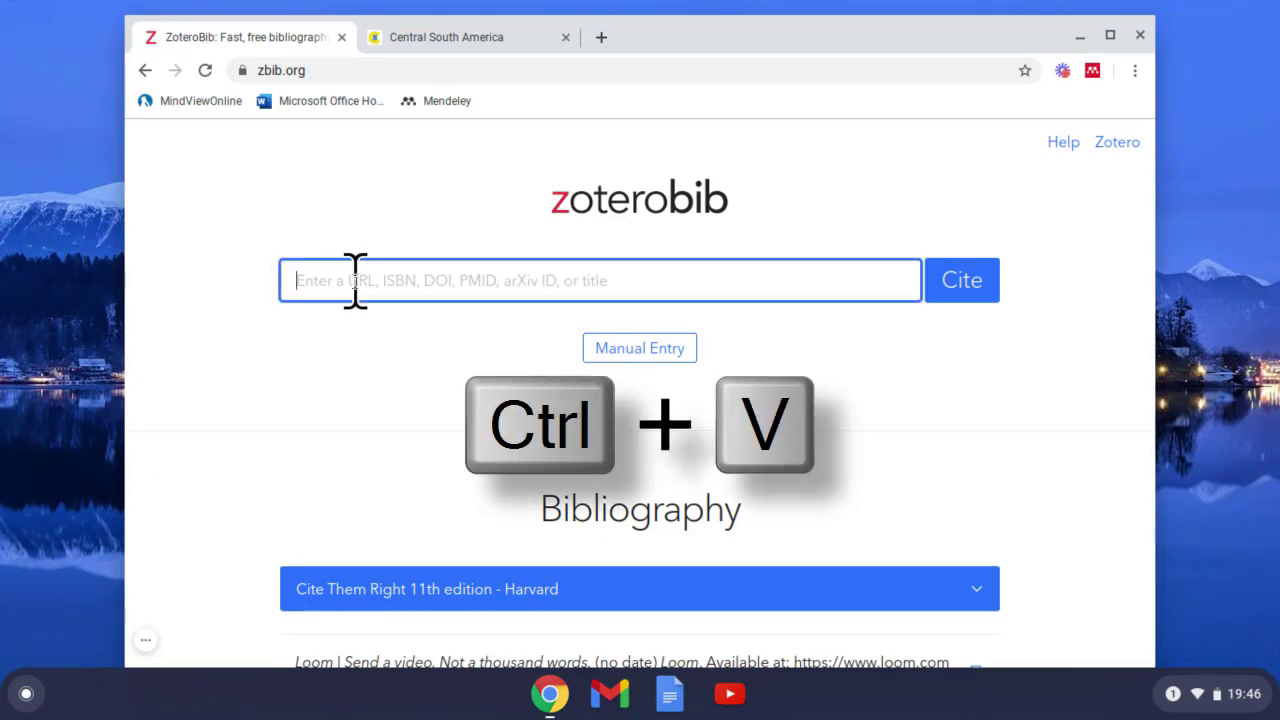
Step: Paste the repository URL into ZoteroBib and cite it, producing Marengo et al. (2020)
{"action": "key", "text": "ctrl+v"}
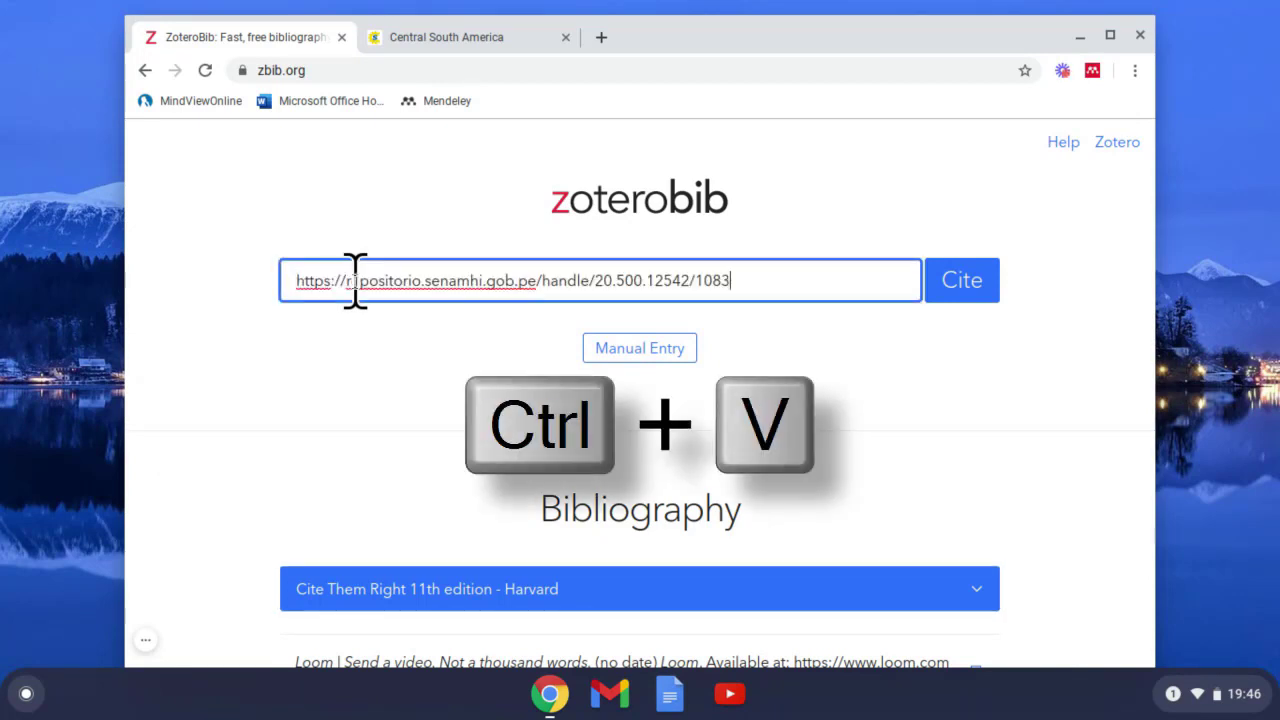
{"action": "left_click", "coordinate": [963, 297]}
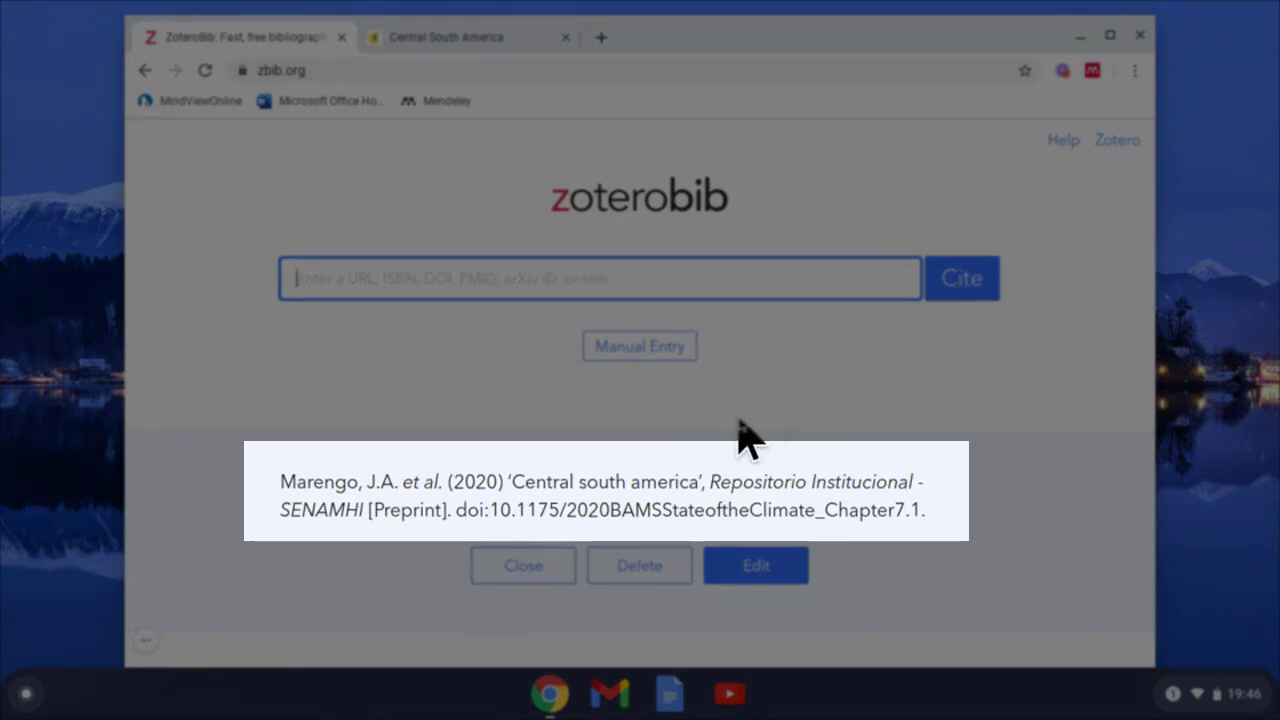
Step: Delete the Loom reference, leaving only the Marengo (2020) 'Central south america' entry
{"action": "scroll", "coordinate": [748, 440], "scroll_direction": "down", "scroll_amount": 3}
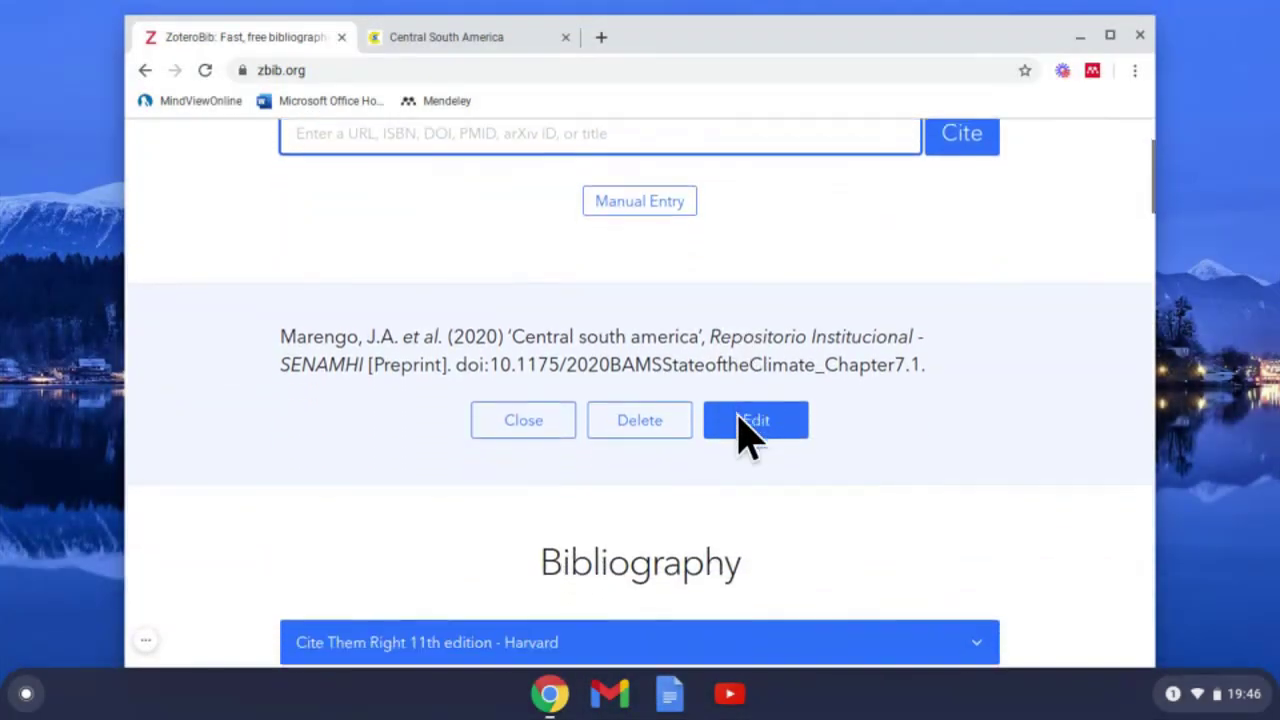
{"action": "scroll", "coordinate": [748, 440], "scroll_direction": "down", "scroll_amount": 1}
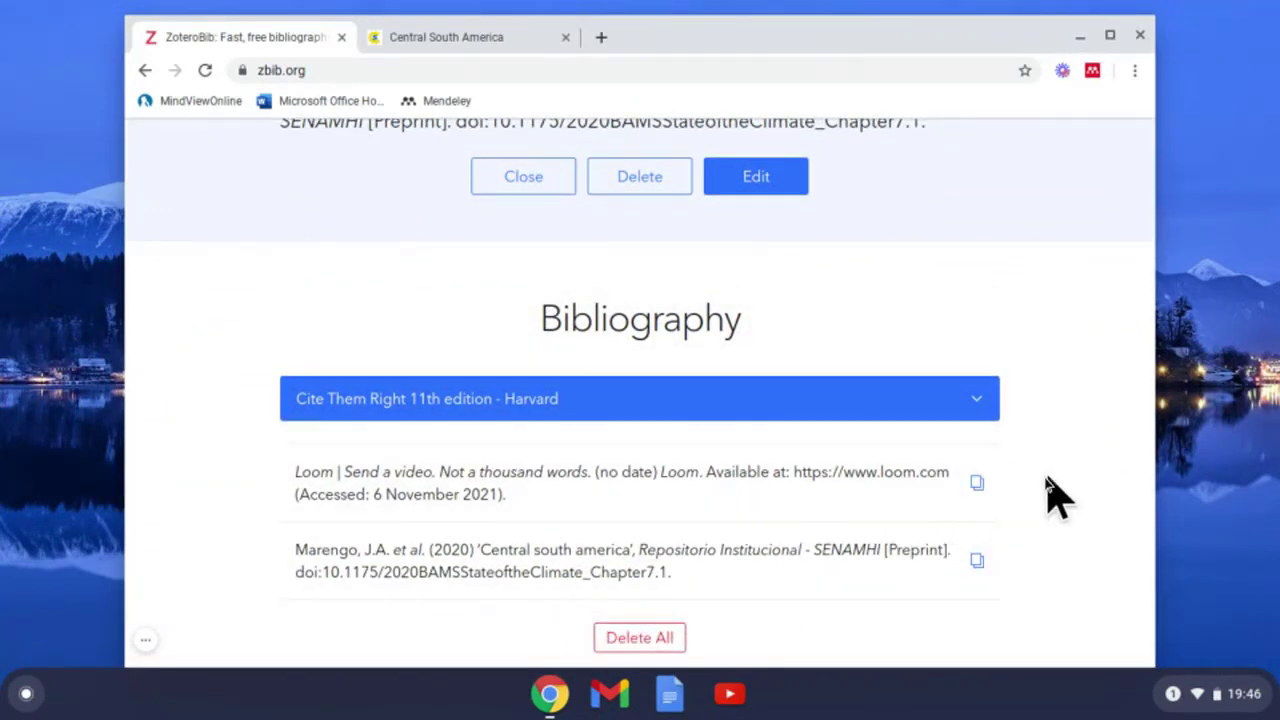
{"action": "left_click", "coordinate": [1015, 486]}
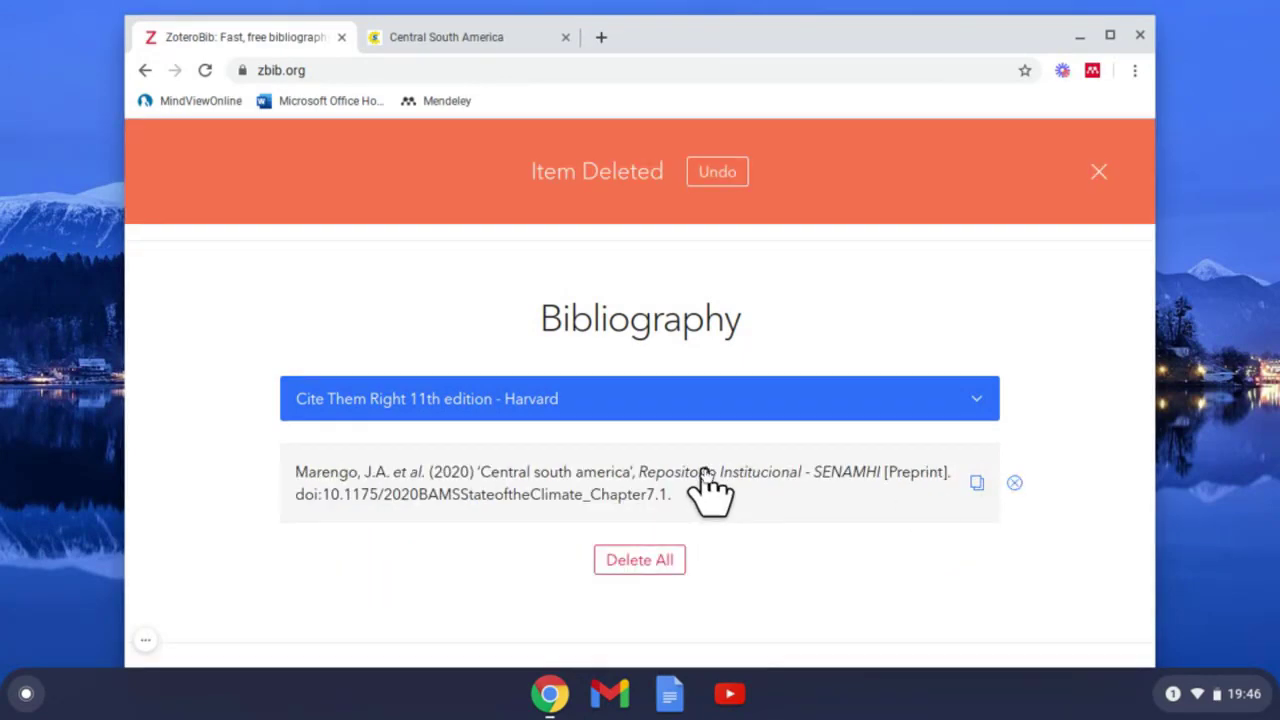
{"action": "scroll", "coordinate": [709, 494], "scroll_direction": "up", "scroll_amount": 1}
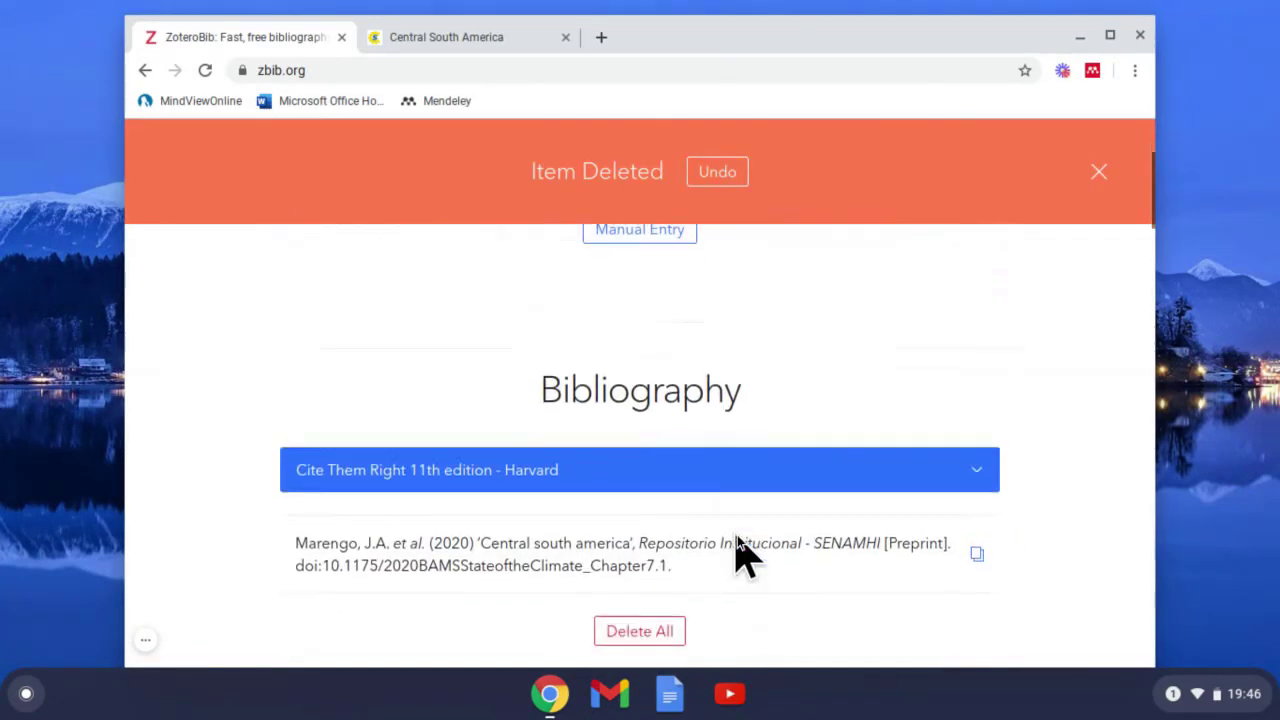
Step: Copy the Marengo entry's in-text citation (Marengo et al., 2020) without a page number
{"action": "left_click", "coordinate": [976, 548]}
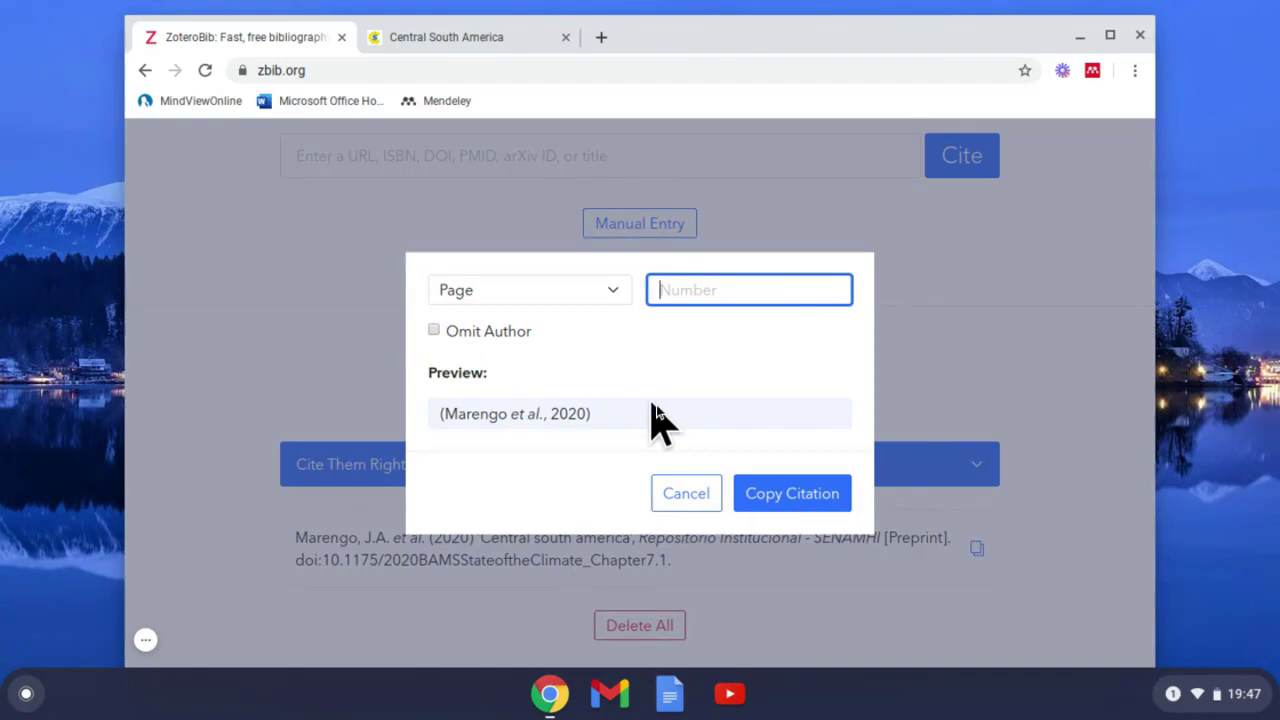
{"action": "left_click", "coordinate": [773, 490]}
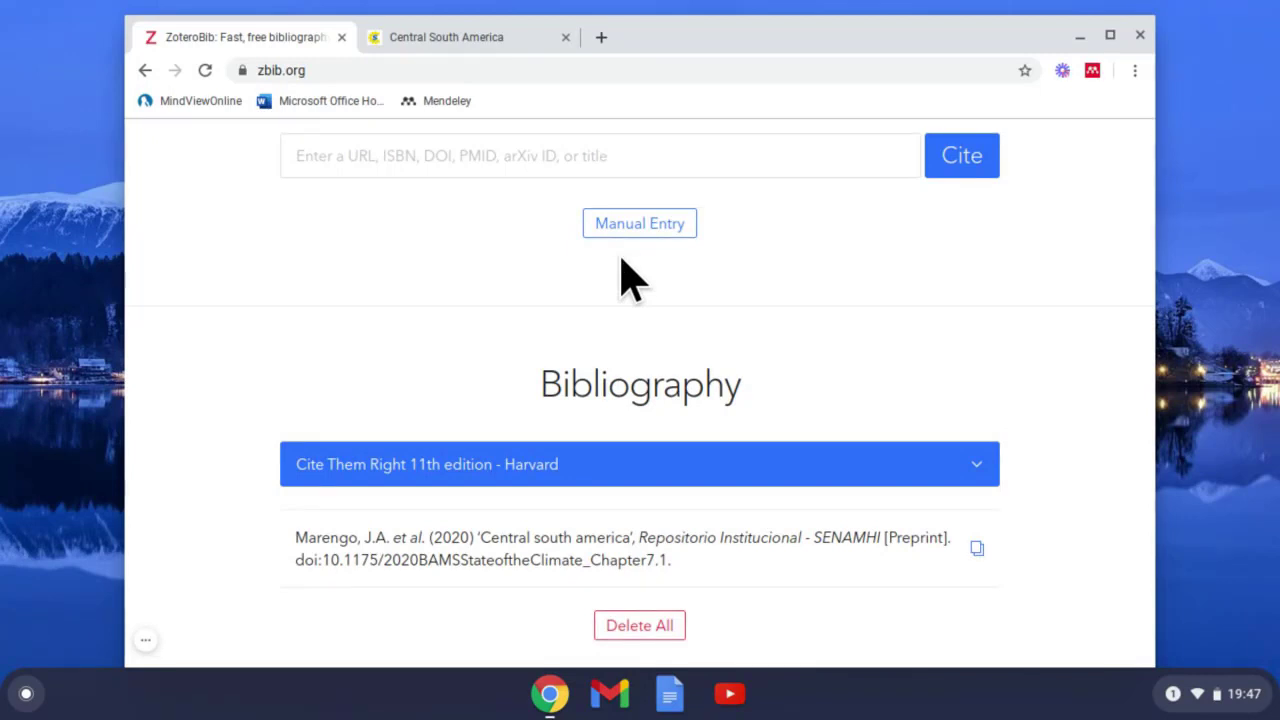
Step: Create a blank Google Doc, then switch back to the Central South America tab
{"action": "left_click", "coordinate": [668, 700]}
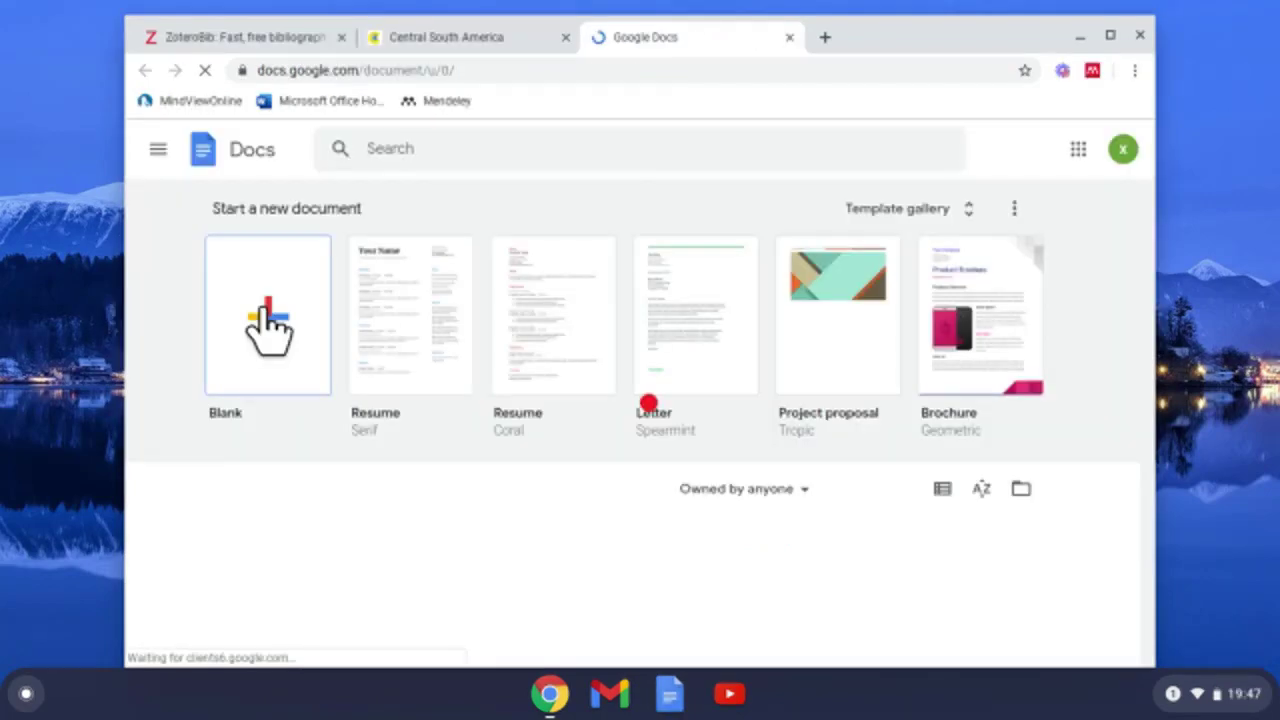
{"action": "left_click", "coordinate": [270, 325]}
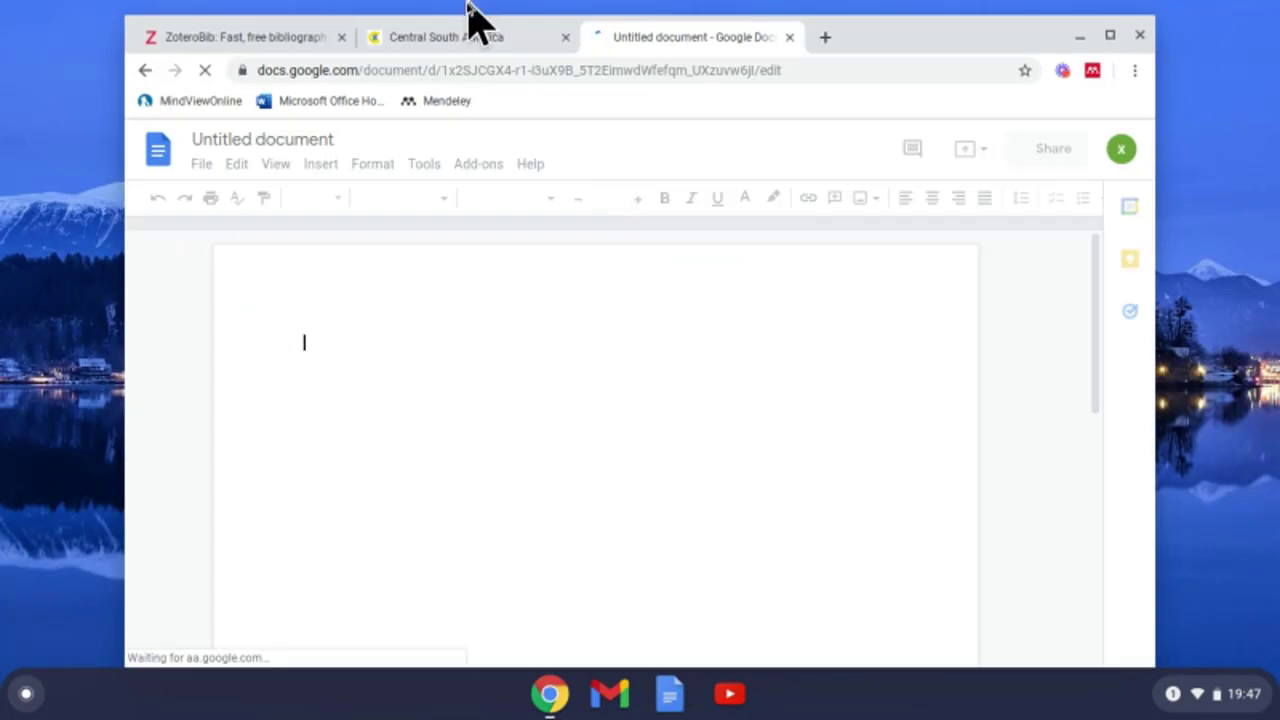
{"action": "left_click", "coordinate": [458, 42]}
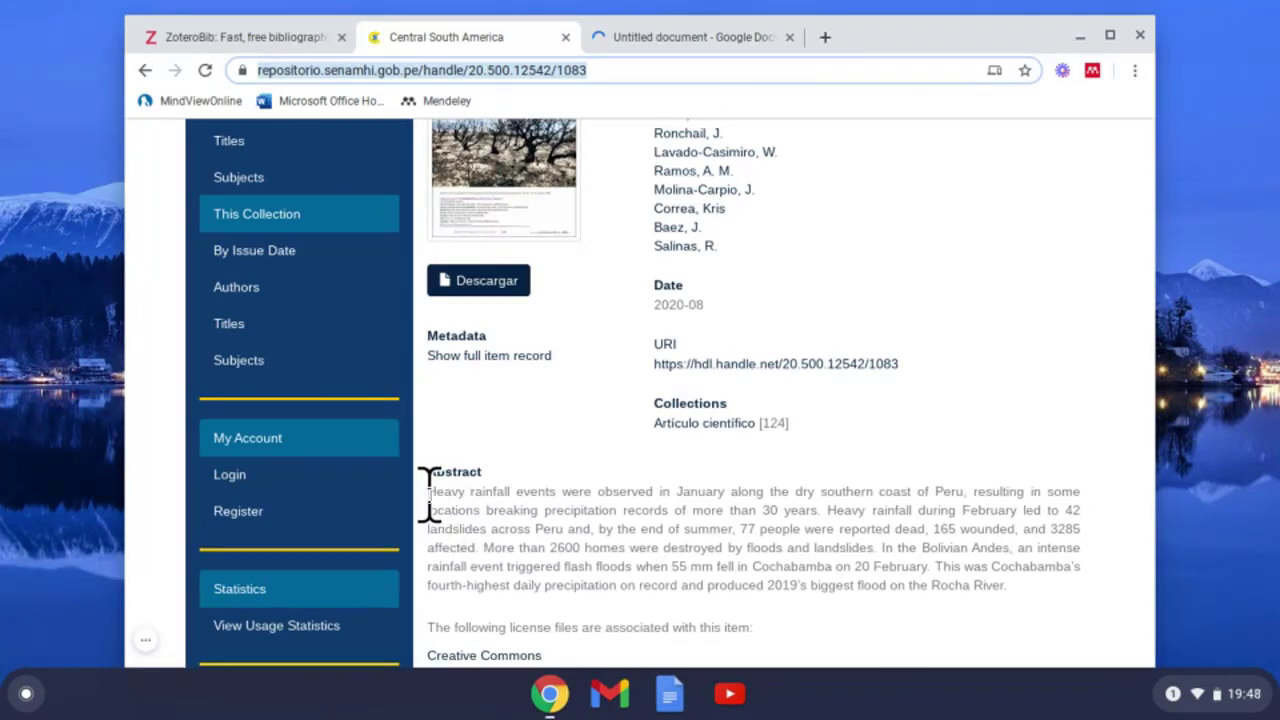
Step: Copy the SENAMHI abstract text up to 'triggered flash' and return to the Untitled document
{"action": "left_click_drag", "start_coordinate": [428, 491], "coordinate": [600, 567]}
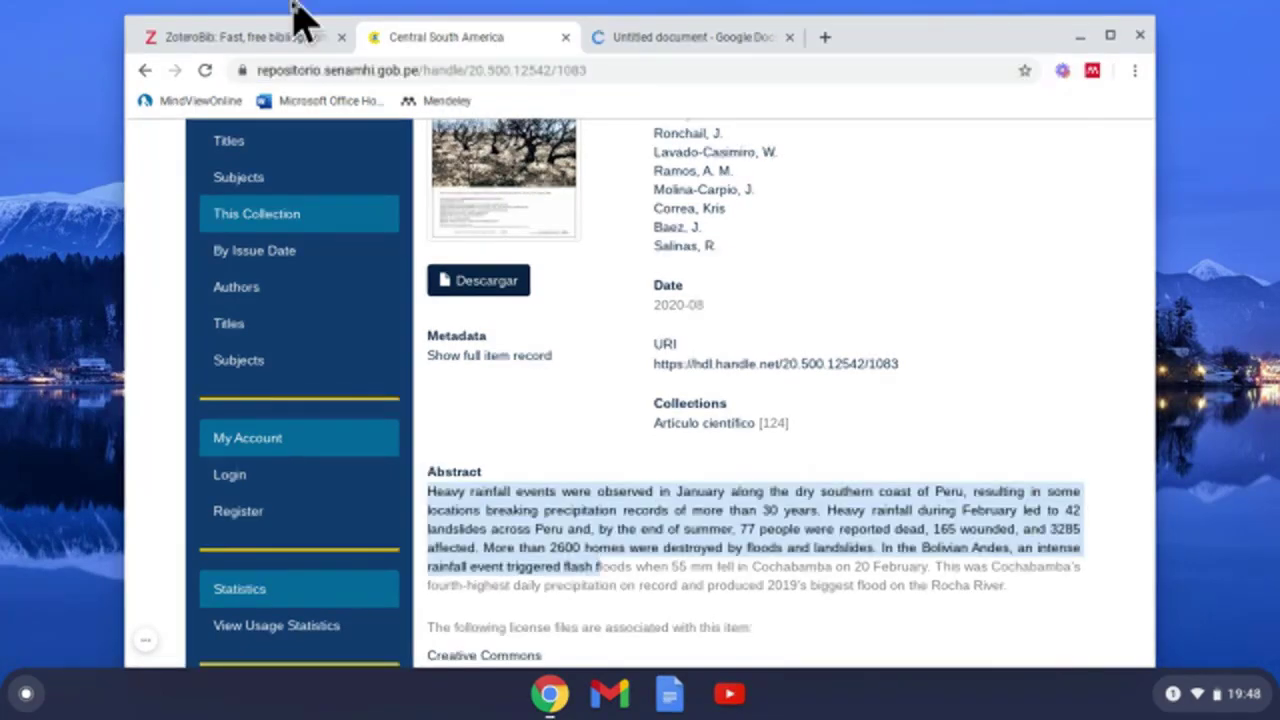
{"action": "left_click", "coordinate": [660, 40]}
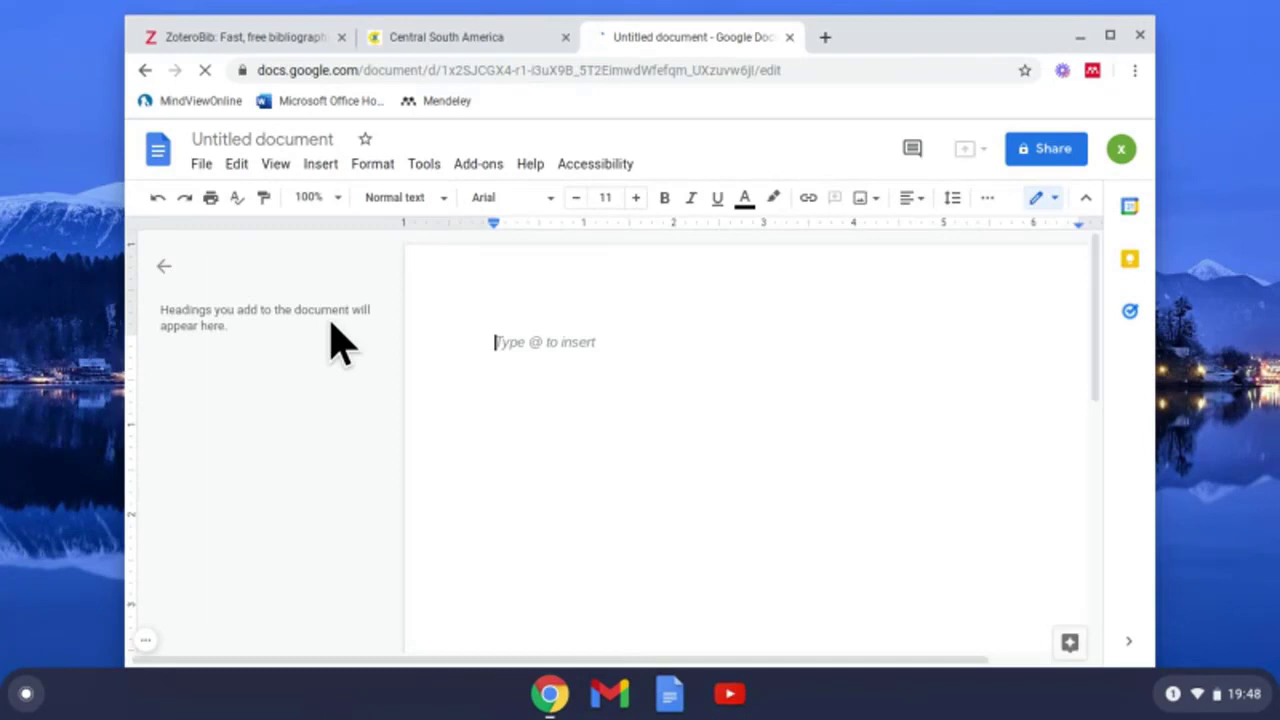
Step: Paste the copied Peru rainfall abstract into the blank document and return to ZoteroBib
{"action": "key", "text": "ctrl+v"}
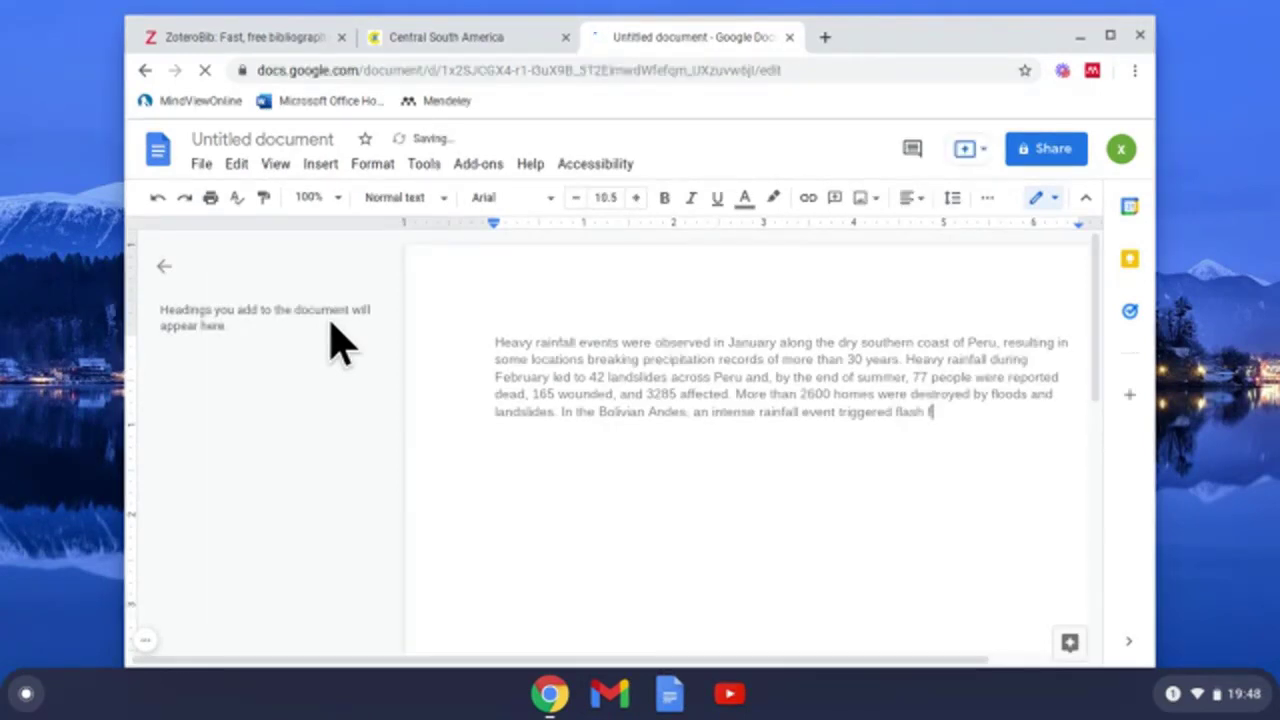
{"action": "left_click", "coordinate": [222, 40]}
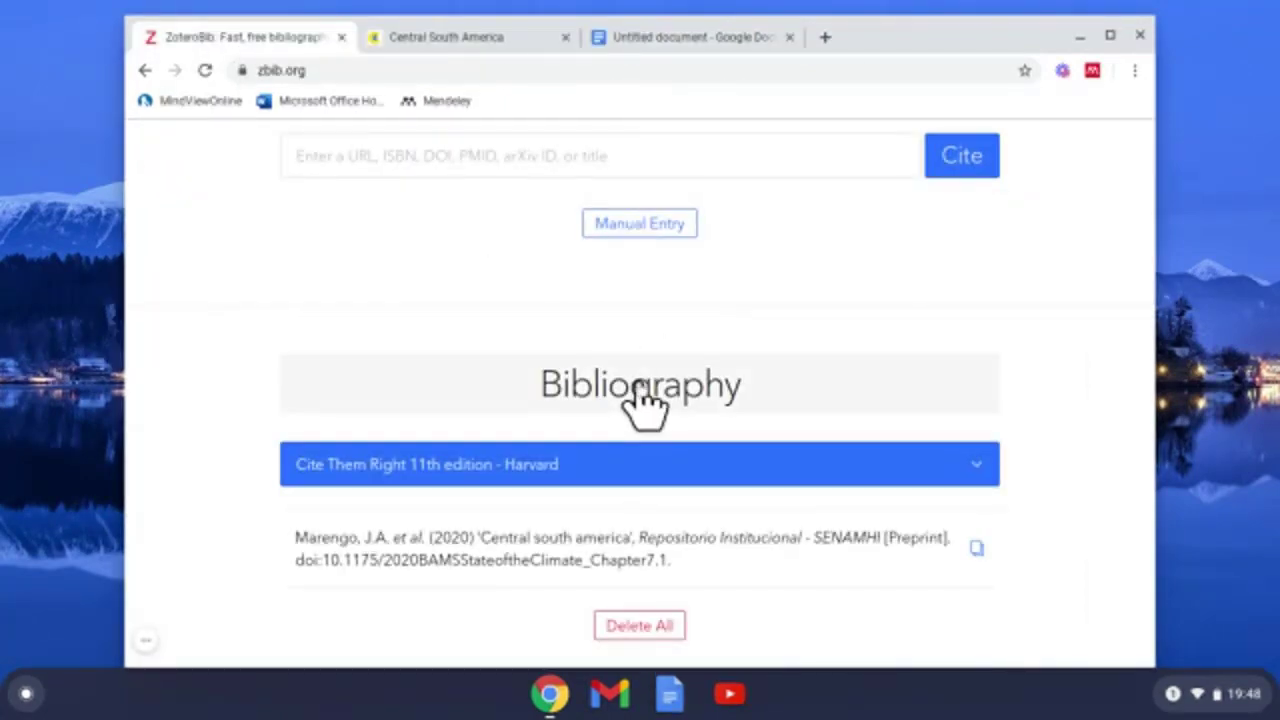
Step: Check the available export formats, then open the 'Central south america' reference for editing
{"action": "scroll", "coordinate": [645, 400], "scroll_direction": "down", "scroll_amount": 3}
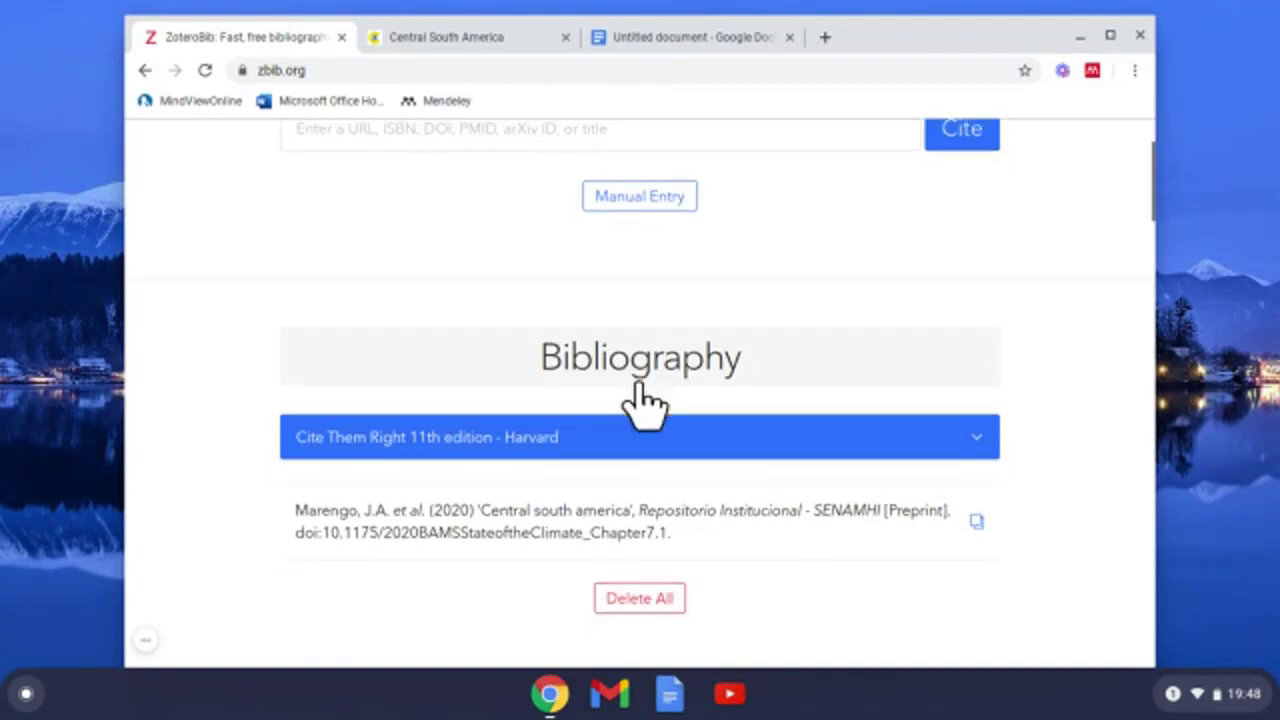
{"action": "scroll", "coordinate": [645, 405], "scroll_direction": "down", "scroll_amount": 1}
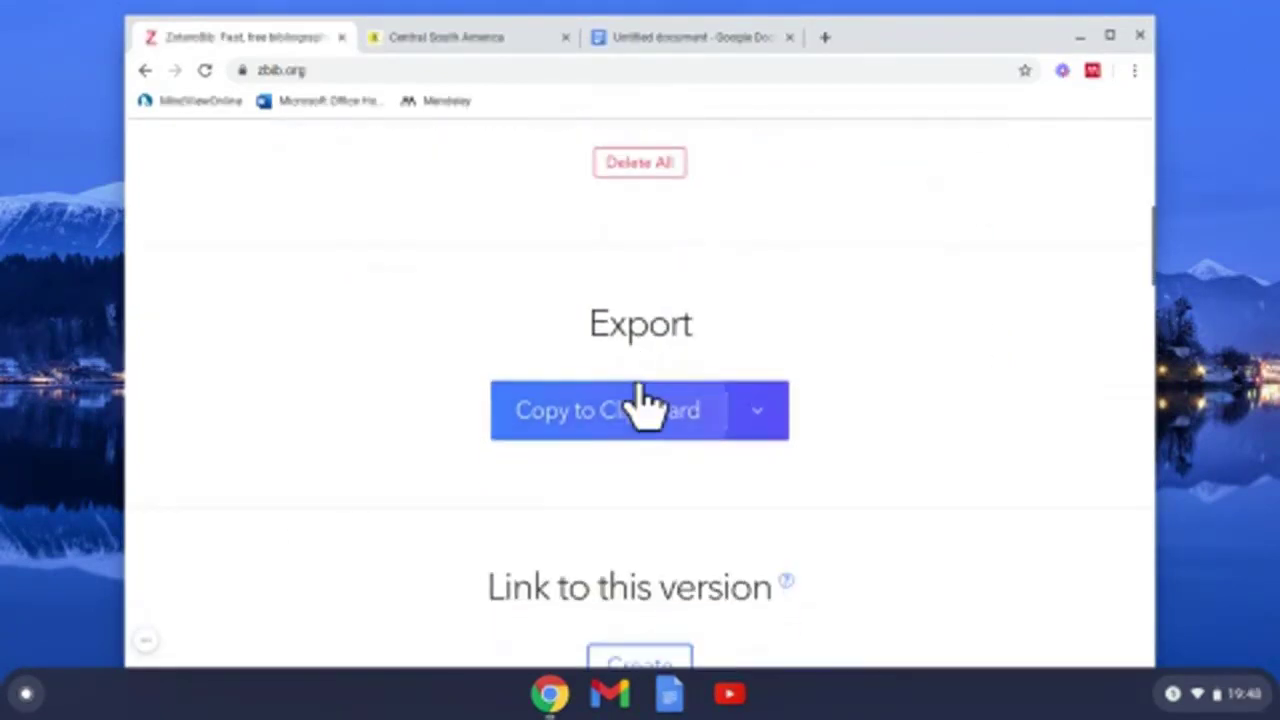
{"action": "left_click", "coordinate": [760, 412]}
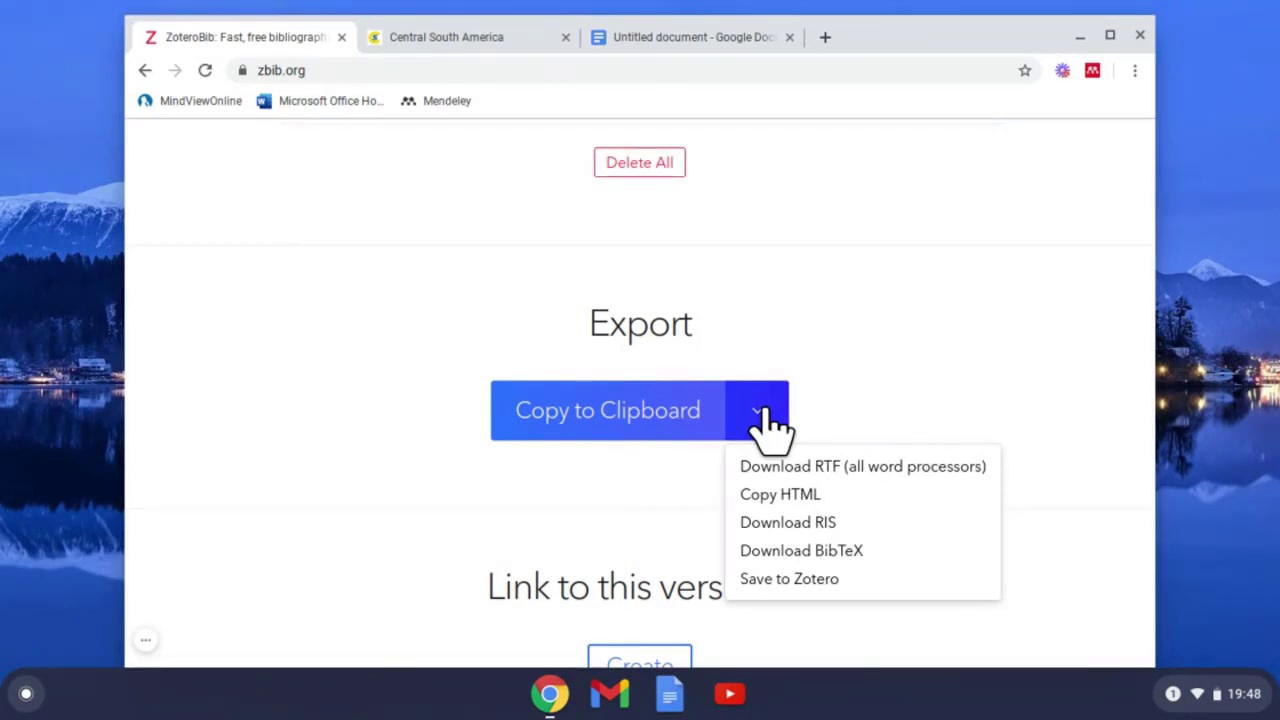
{"action": "scroll", "coordinate": [900, 350], "scroll_direction": "up", "scroll_amount": 4}
{"action": "left_click", "coordinate": [826, 452]}
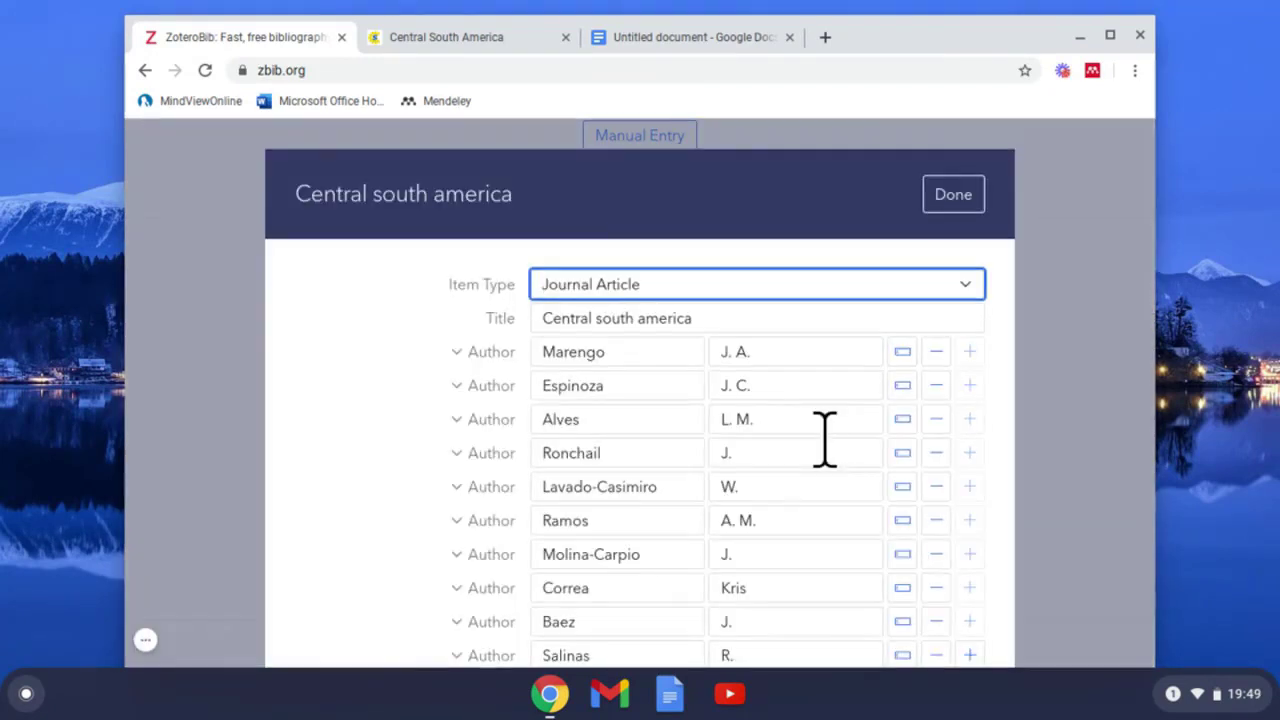
Step: Review the Journal Article reference details and close the edit form with Done
{"action": "scroll", "coordinate": [825, 440], "scroll_direction": "down", "scroll_amount": 5}
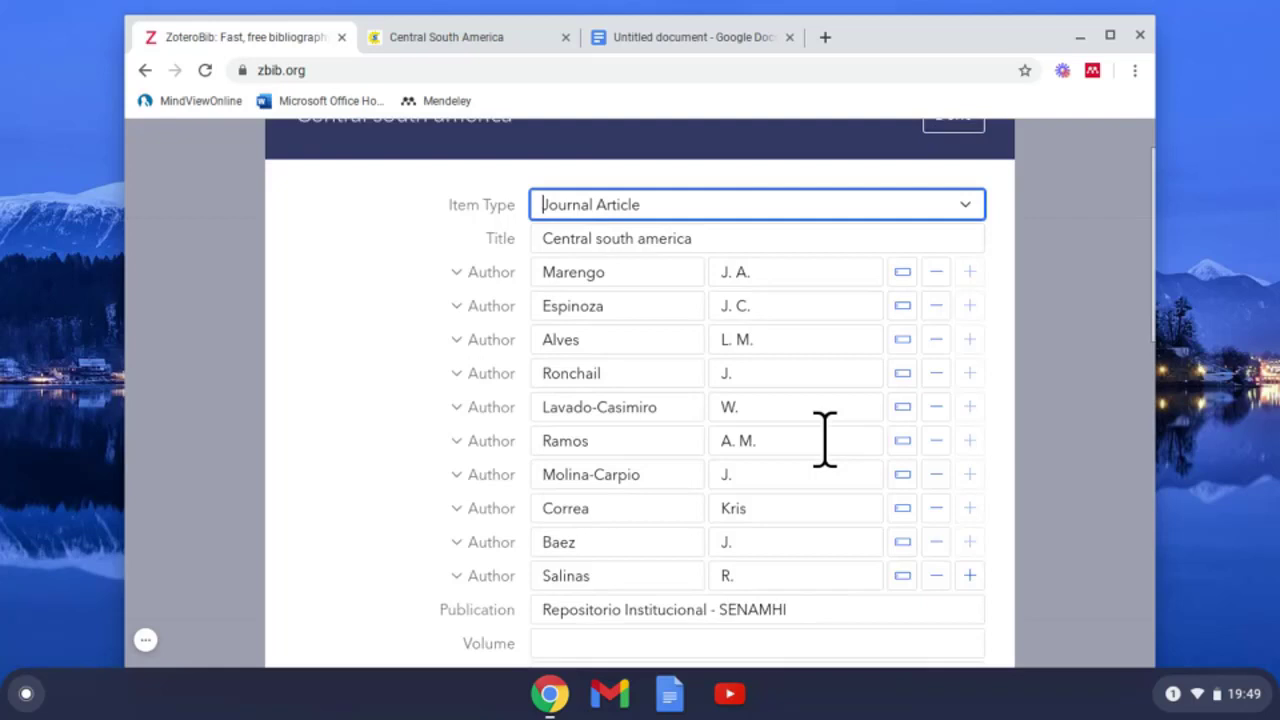
{"action": "scroll", "coordinate": [825, 440], "scroll_direction": "down", "scroll_amount": 6}
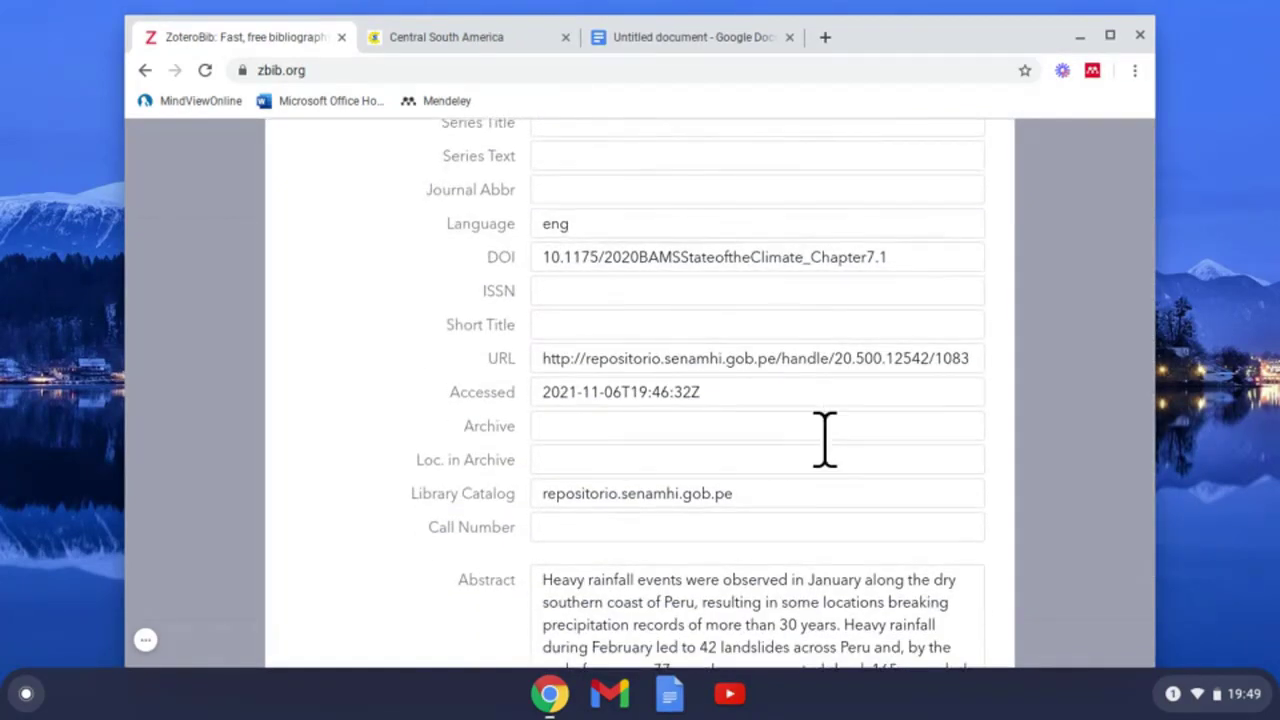
{"action": "scroll", "coordinate": [825, 440], "scroll_direction": "down", "scroll_amount": 1}
{"action": "scroll", "coordinate": [825, 440], "scroll_direction": "down", "scroll_amount": 1}
{"action": "scroll", "coordinate": [825, 440], "scroll_direction": "up", "scroll_amount": 12}
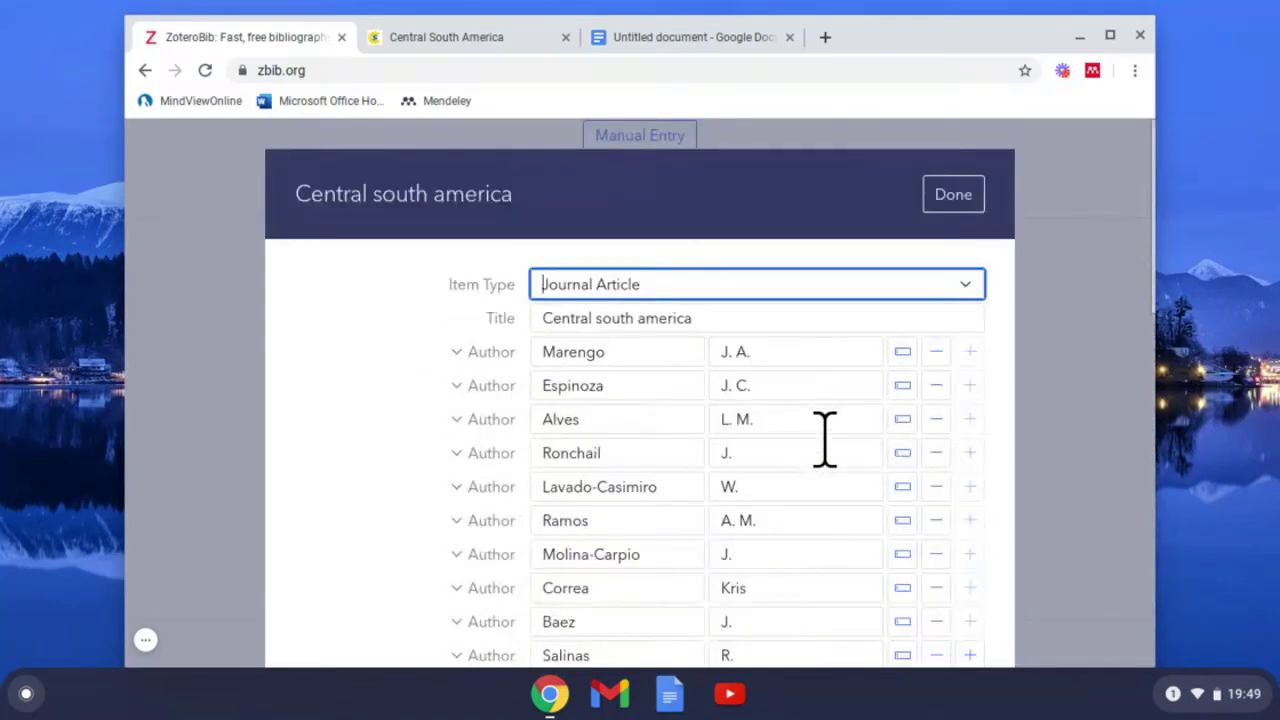
{"action": "left_click", "coordinate": [945, 197]}
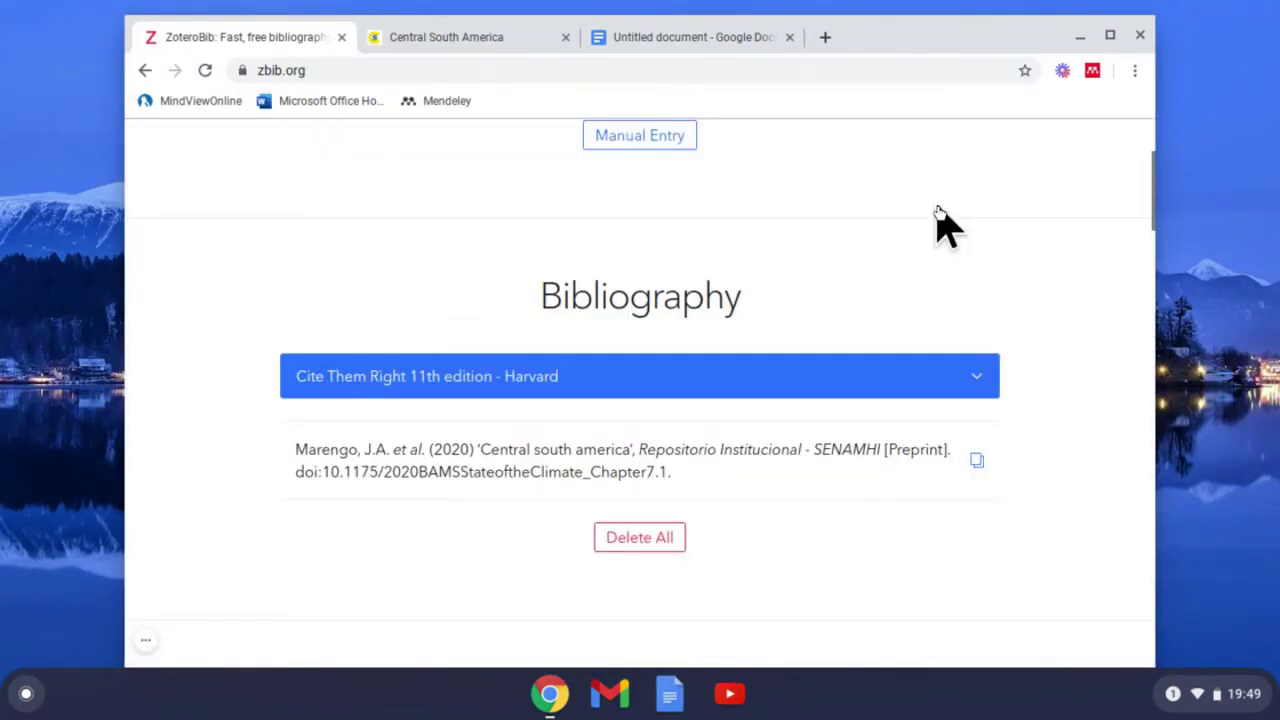
Step: Copy the (Marengo et al., 2020) in-text citation and return to the Google document
{"action": "left_click", "coordinate": [977, 460]}
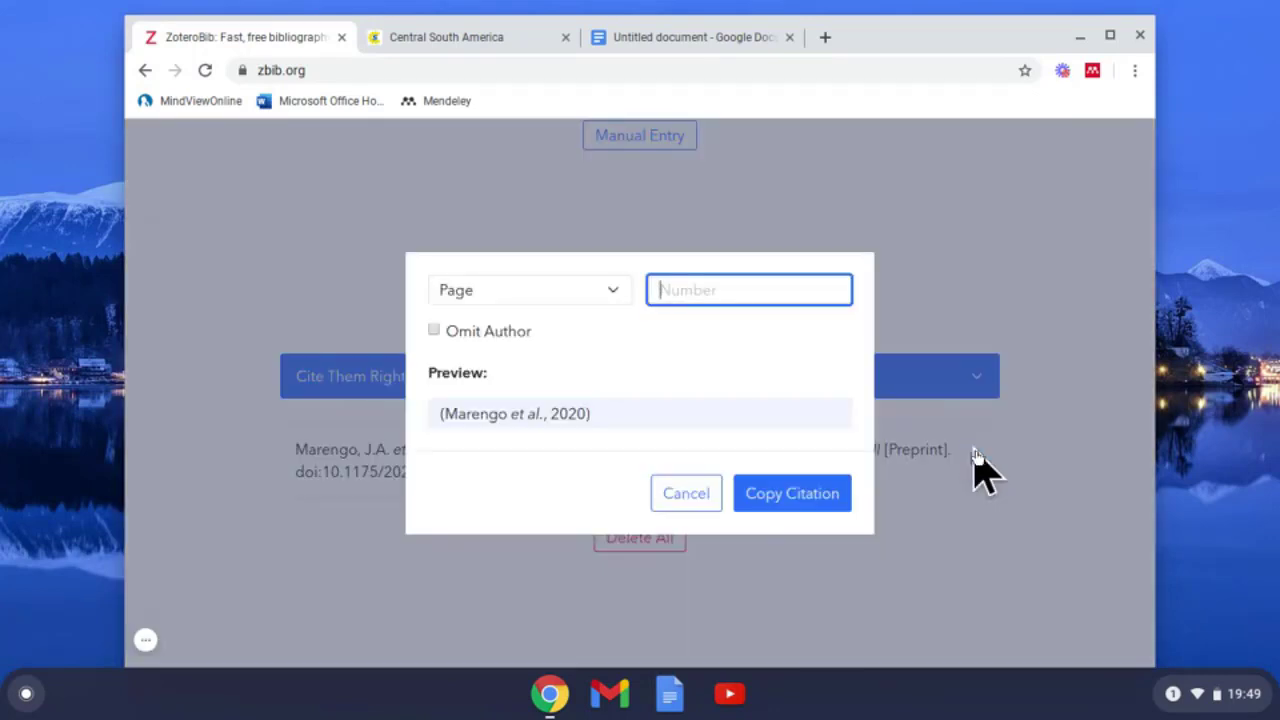
{"action": "left_click", "coordinate": [794, 496]}
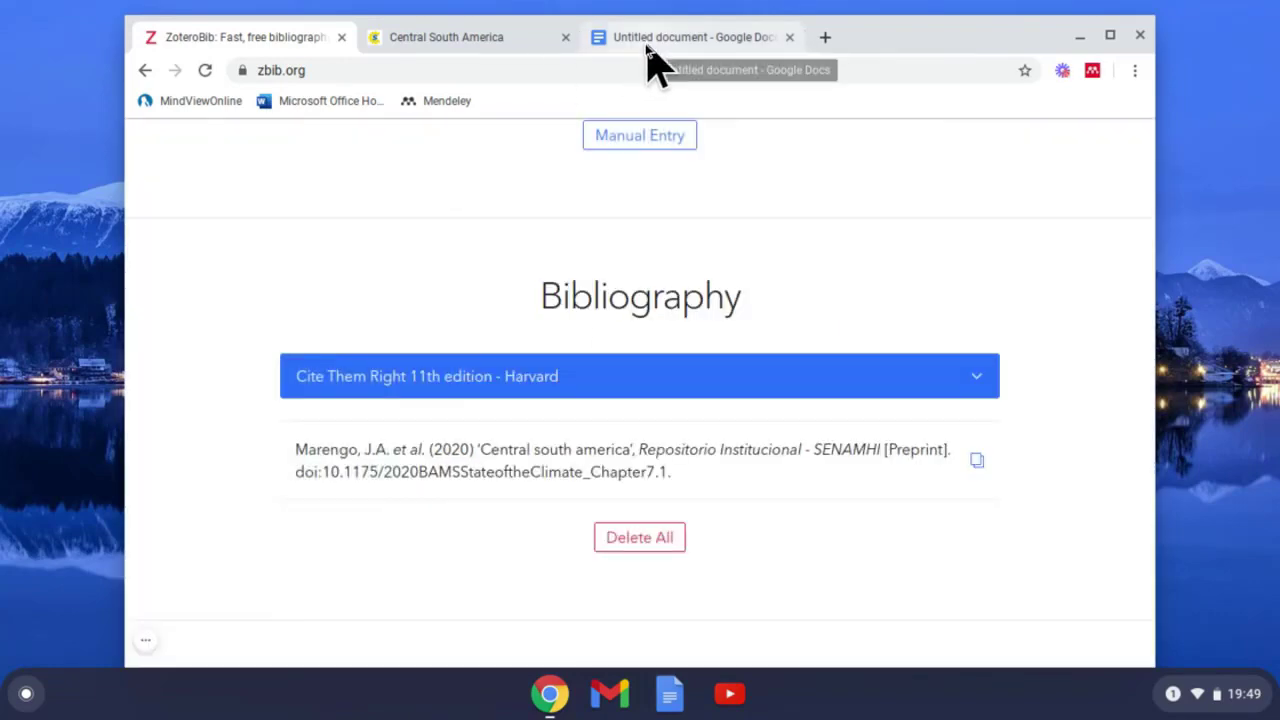
{"action": "left_click", "coordinate": [647, 46]}
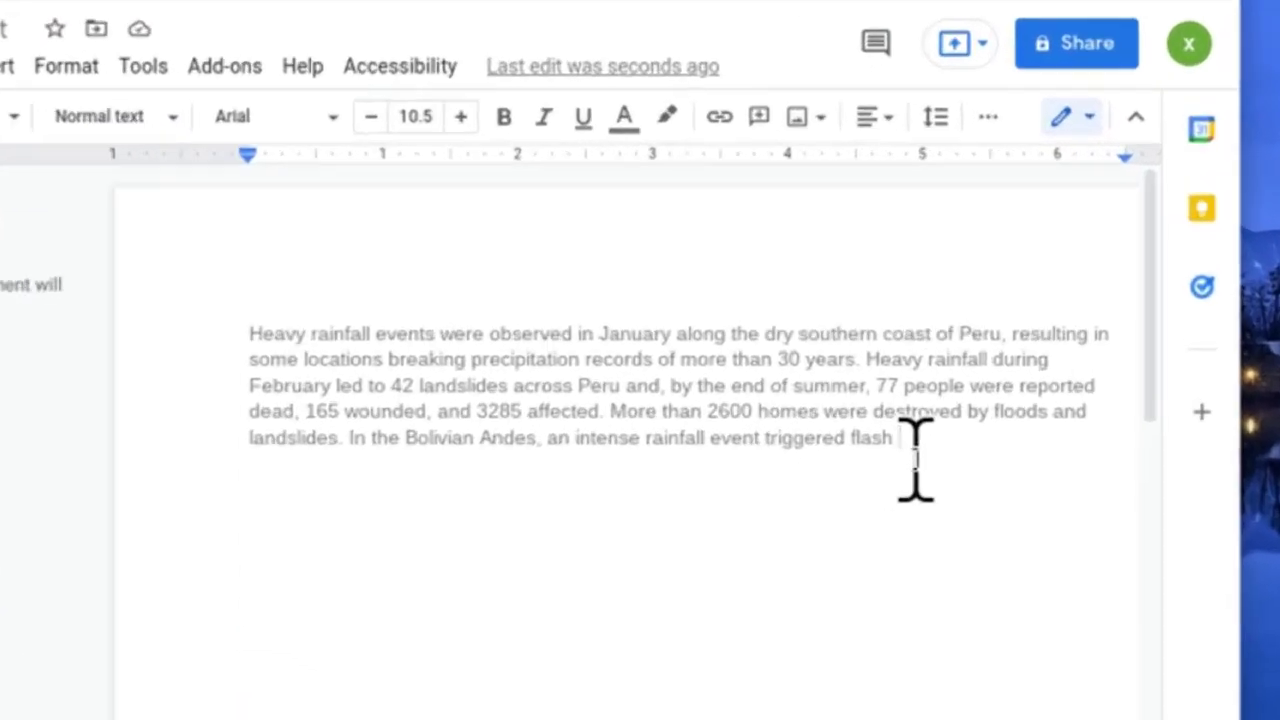
Step: Insert (Marengo et al., 2020) after 'triggered flash' and start a new line below
{"action": "key", "text": "ctrl+v"}
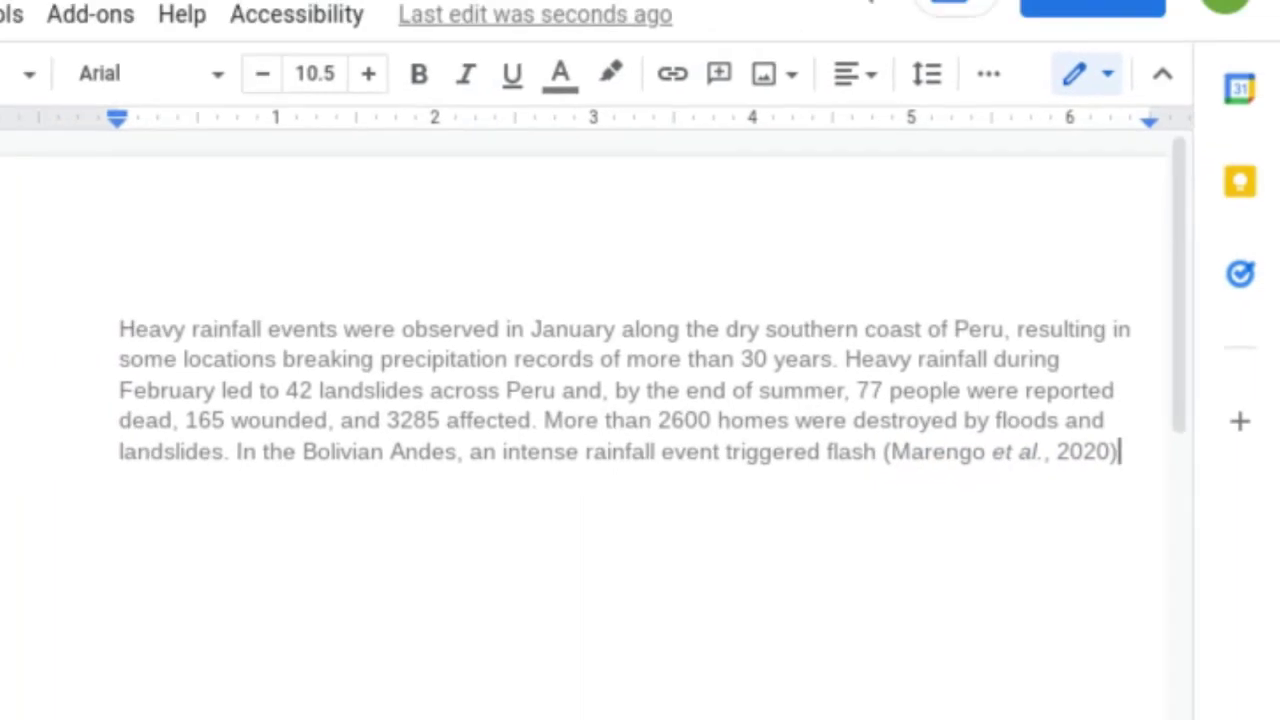
{"action": "key", "text": "Return"}
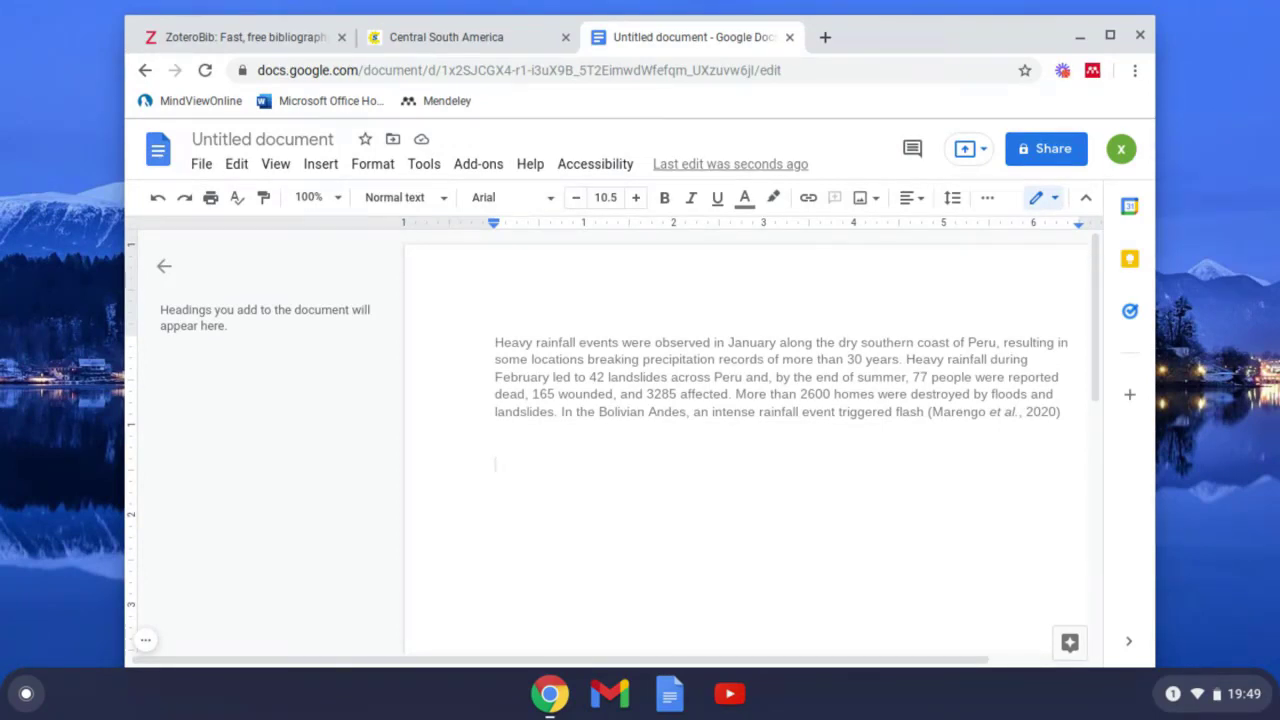
Step: Copy the full Harvard bibliography to the clipboard from ZoteroBib's Export section
{"action": "left_click", "coordinate": [280, 40]}
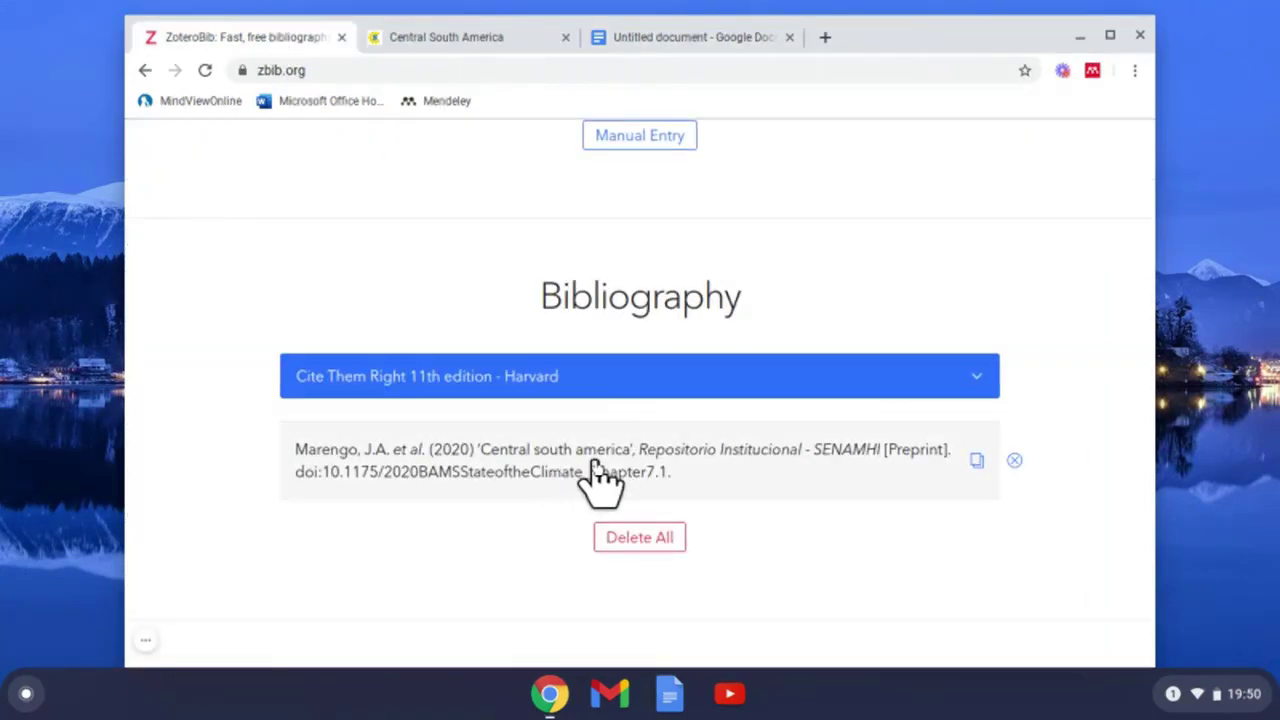
{"action": "scroll", "coordinate": [600, 480], "scroll_direction": "down", "scroll_amount": 2}
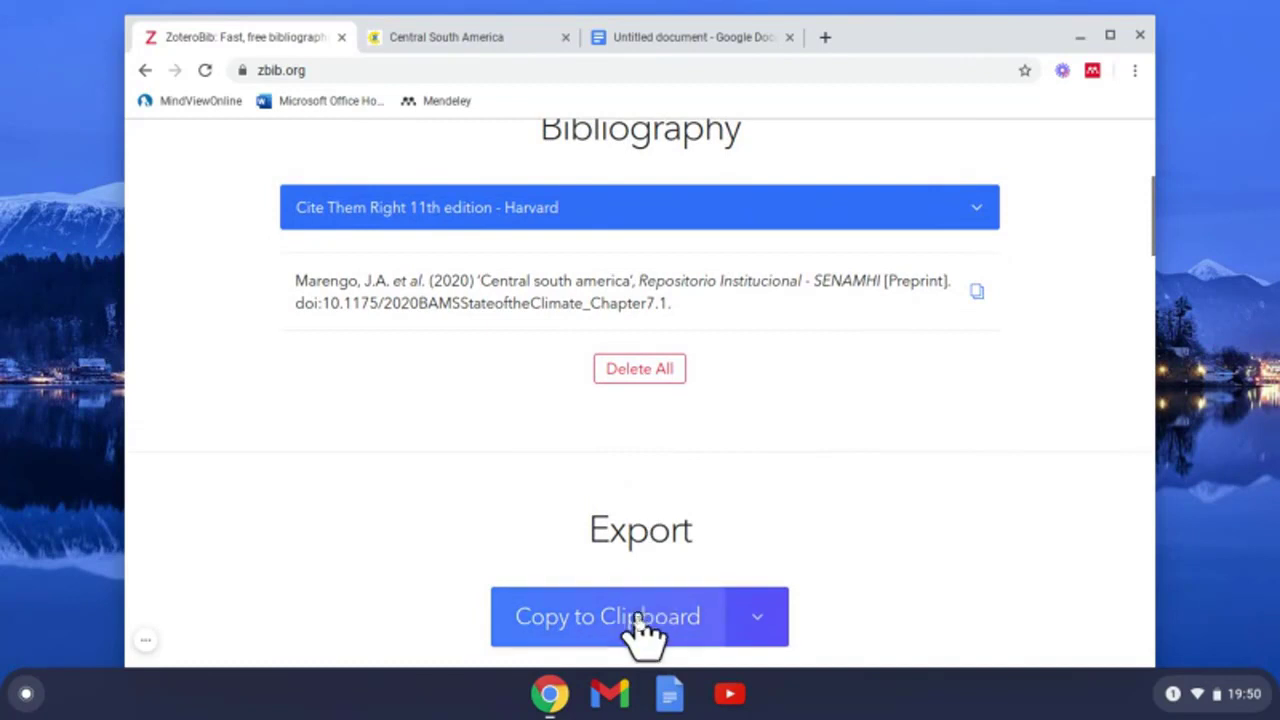
{"action": "left_click", "coordinate": [640, 625]}
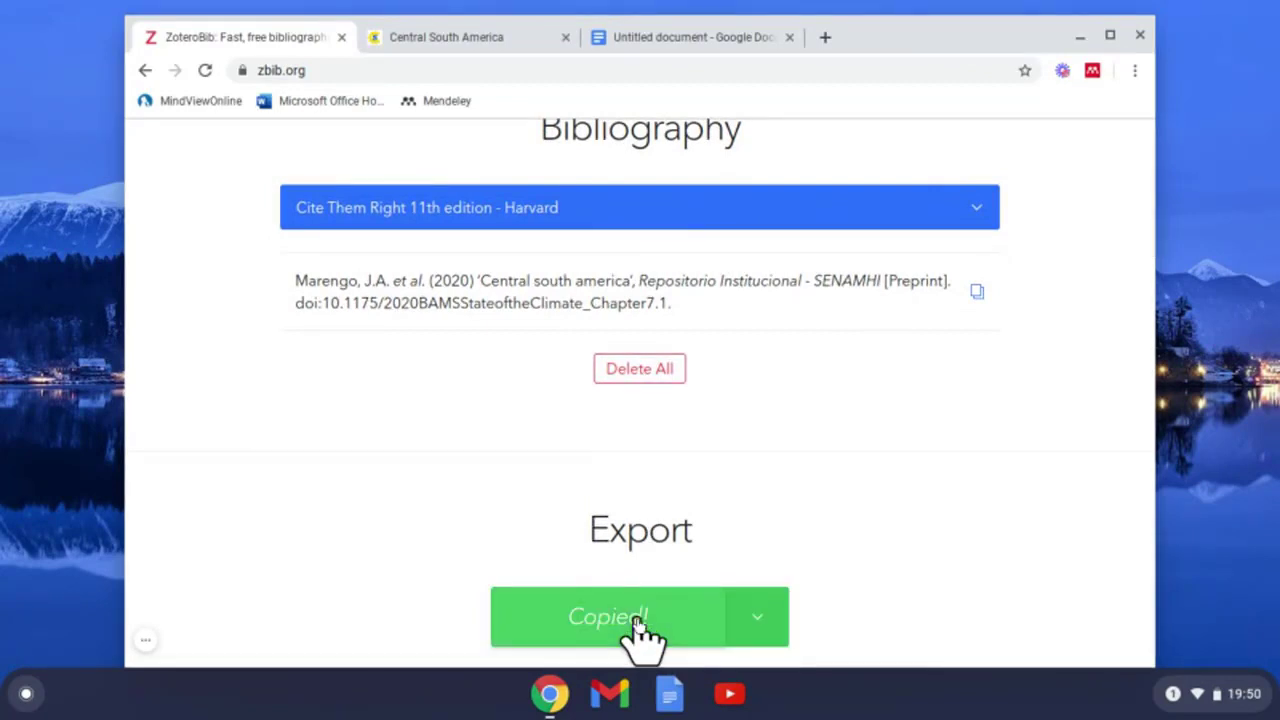
Step: Paste the Marengo, J.A. et al. (2020) Harvard reference below the abstract paragraph
{"action": "left_click", "coordinate": [667, 42]}
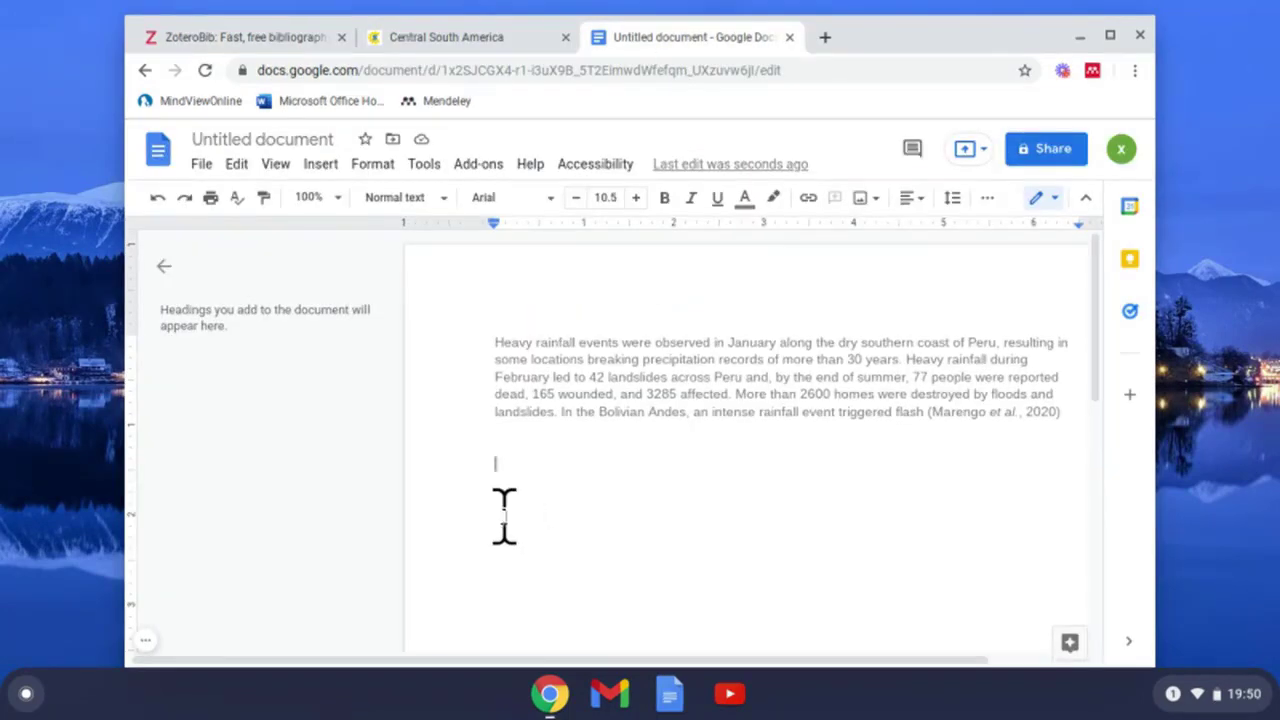
{"action": "key", "text": "ctrl+v"}
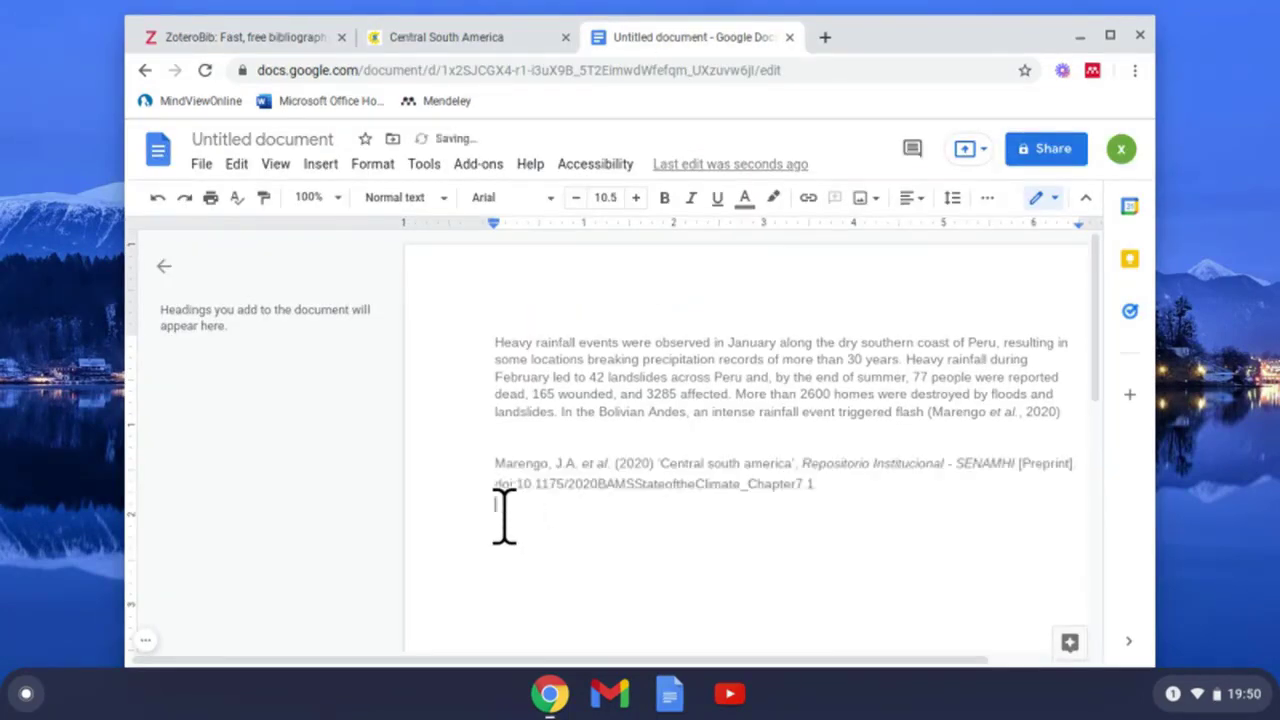